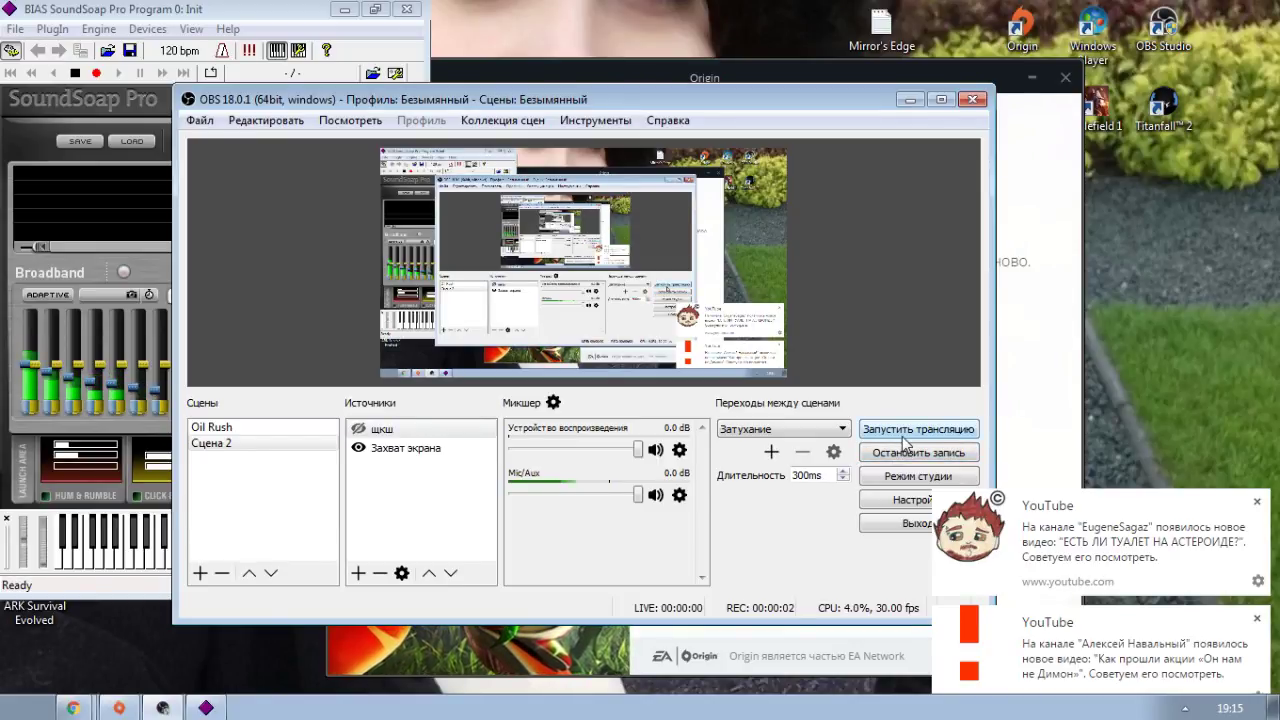
- Bring the Origin installer error window in front of OBS and position it to examine the error code
{"action": "left_click_drag", "start_coordinate": [798, 99], "coordinate": [790, 199]}
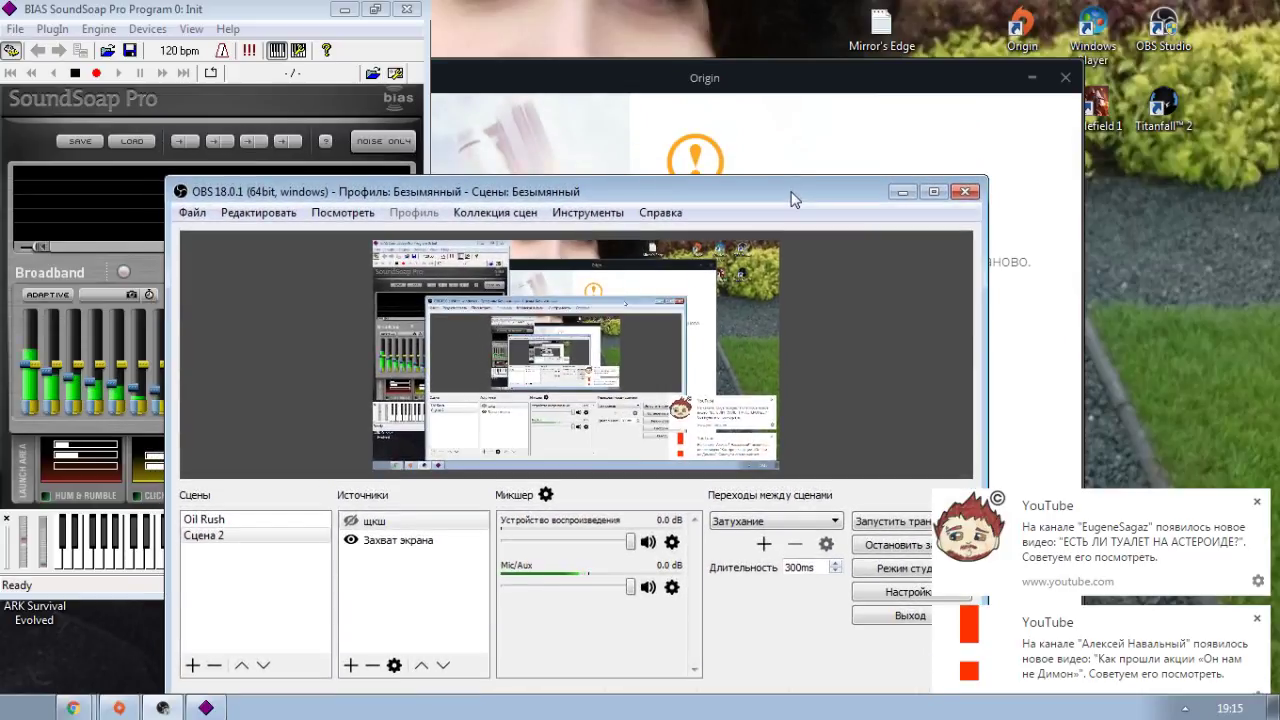
{"action": "left_click", "coordinate": [826, 80]}
{"action": "left_click", "coordinate": [435, 180]}
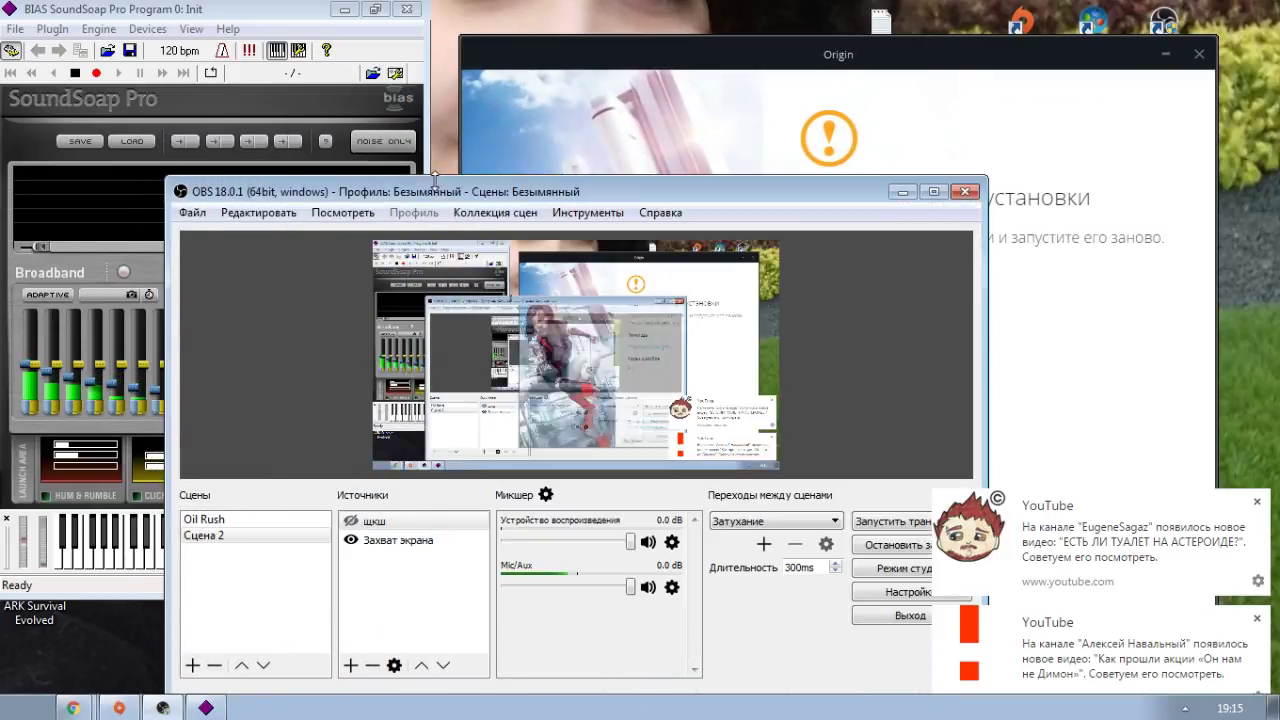
{"action": "left_click_drag", "start_coordinate": [435, 178], "coordinate": [447, 158]}
{"action": "left_click", "coordinate": [663, 192]}
{"action": "left_click_drag", "start_coordinate": [764, 59], "coordinate": [500, 75]}
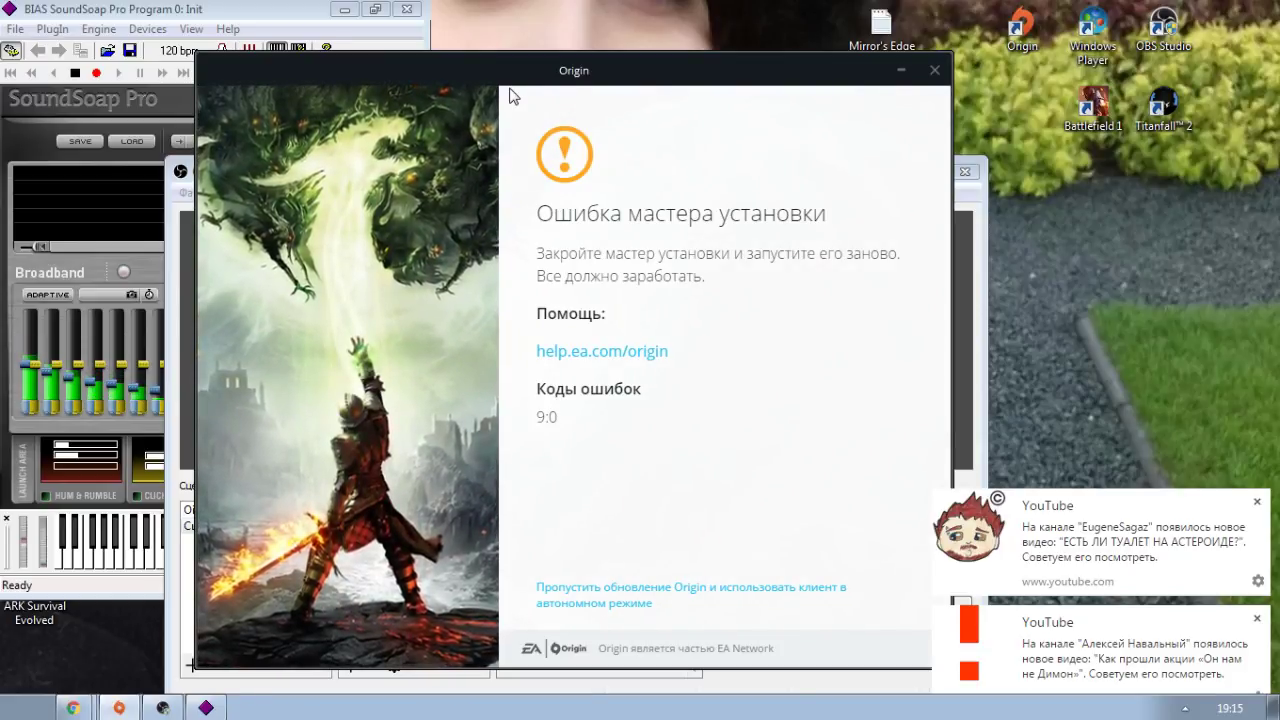
{"action": "left_click_drag", "start_coordinate": [693, 80], "coordinate": [695, 97]}
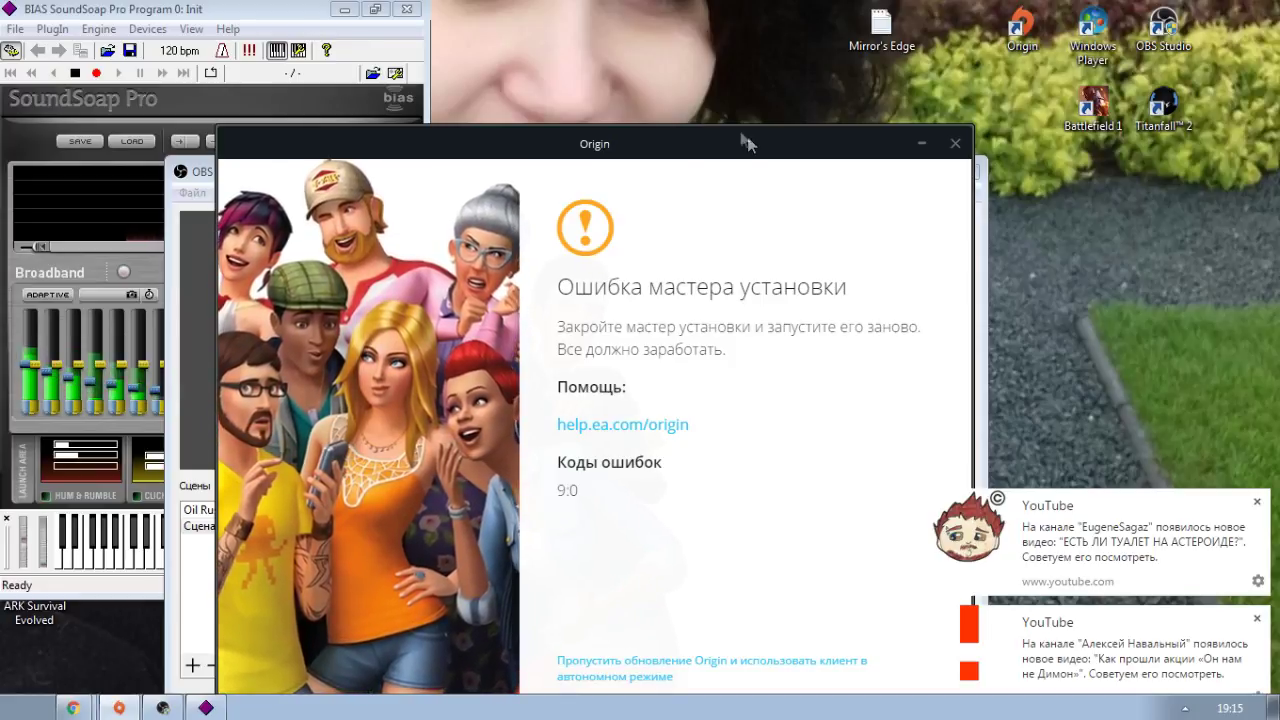
{"action": "left_click_drag", "start_coordinate": [674, 143], "coordinate": [676, 218]}
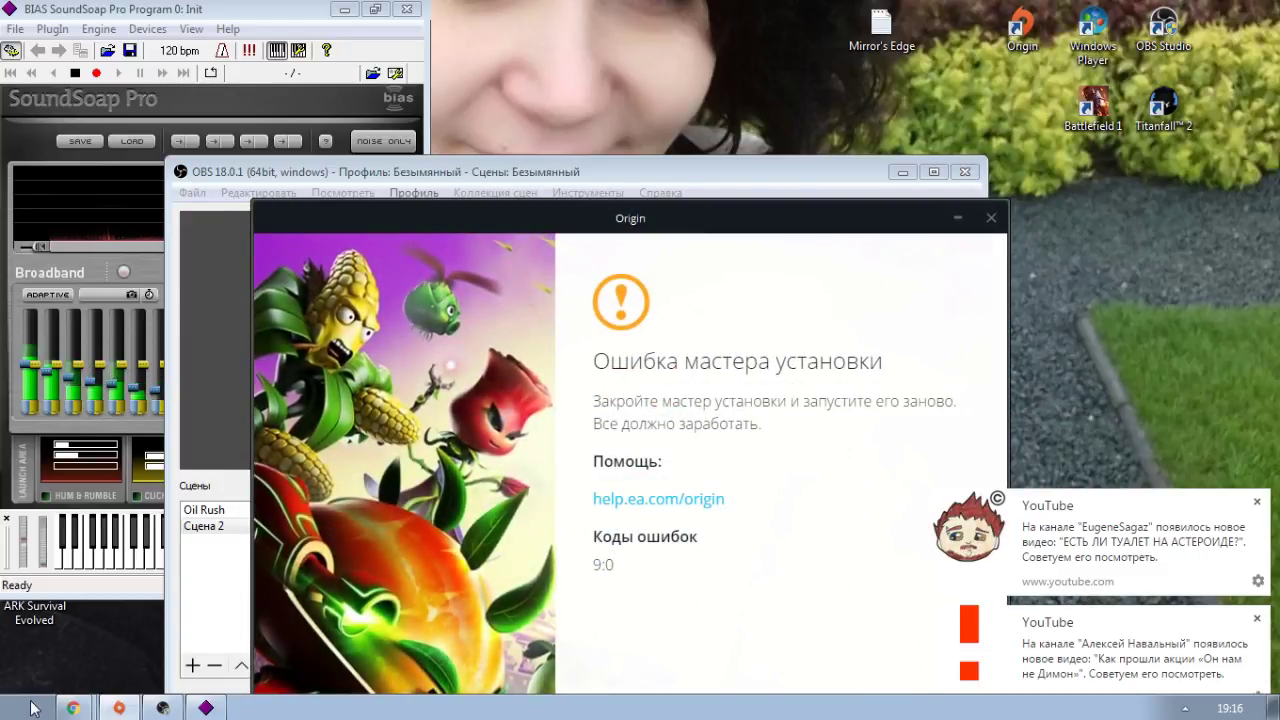
- Open the Control Panel by category and close the Origin installer error window
{"action": "left_click", "coordinate": [25, 708]}
{"action": "left_click", "coordinate": [358, 502]}
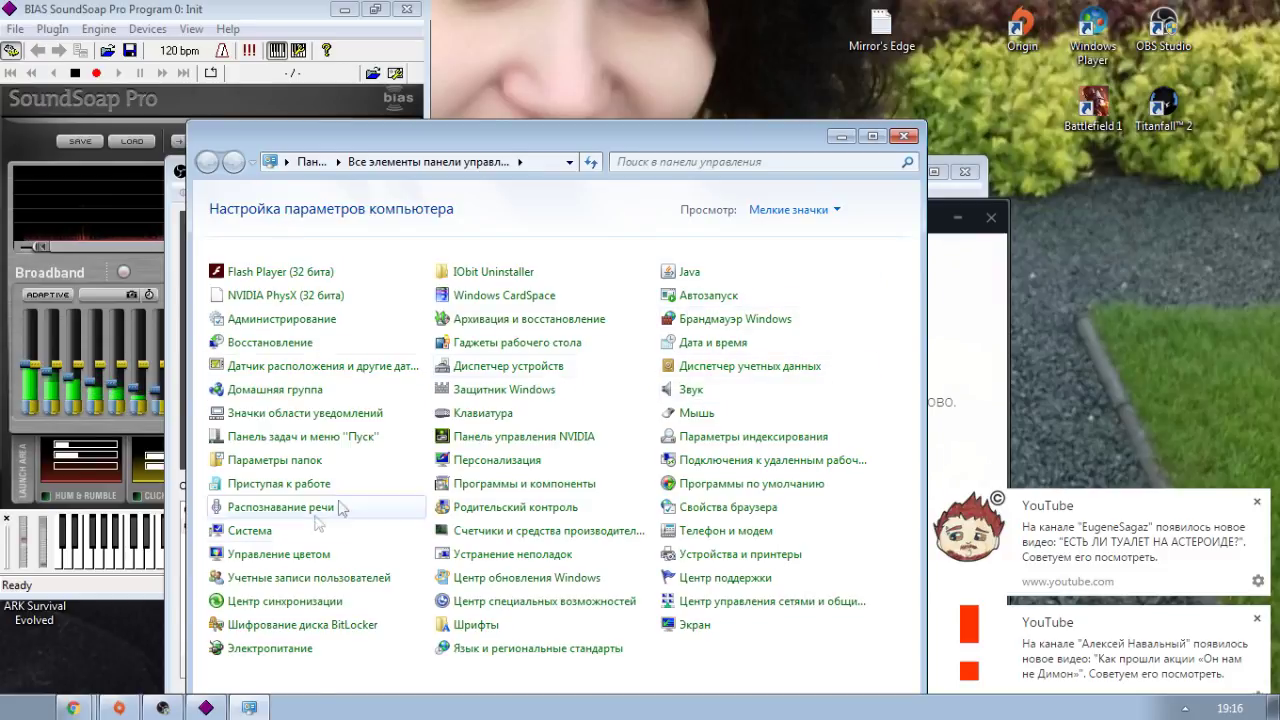
{"action": "left_click", "coordinate": [311, 161]}
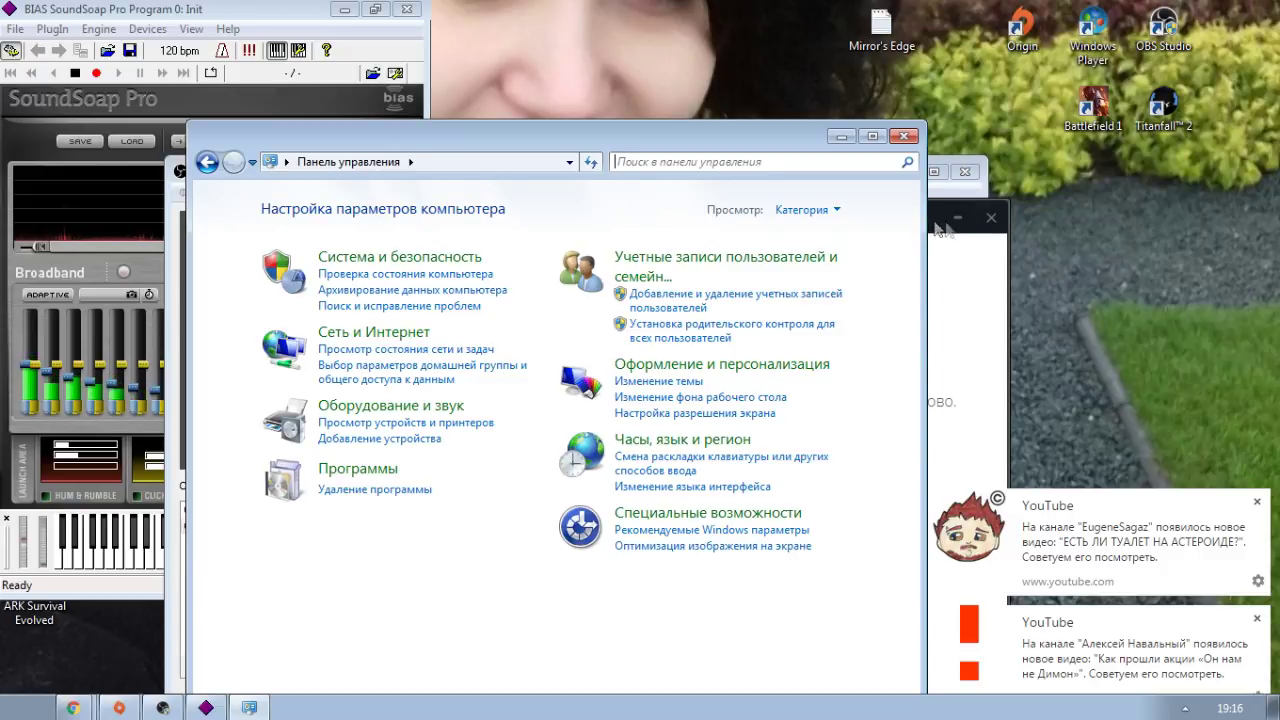
{"action": "left_click", "coordinate": [997, 224]}
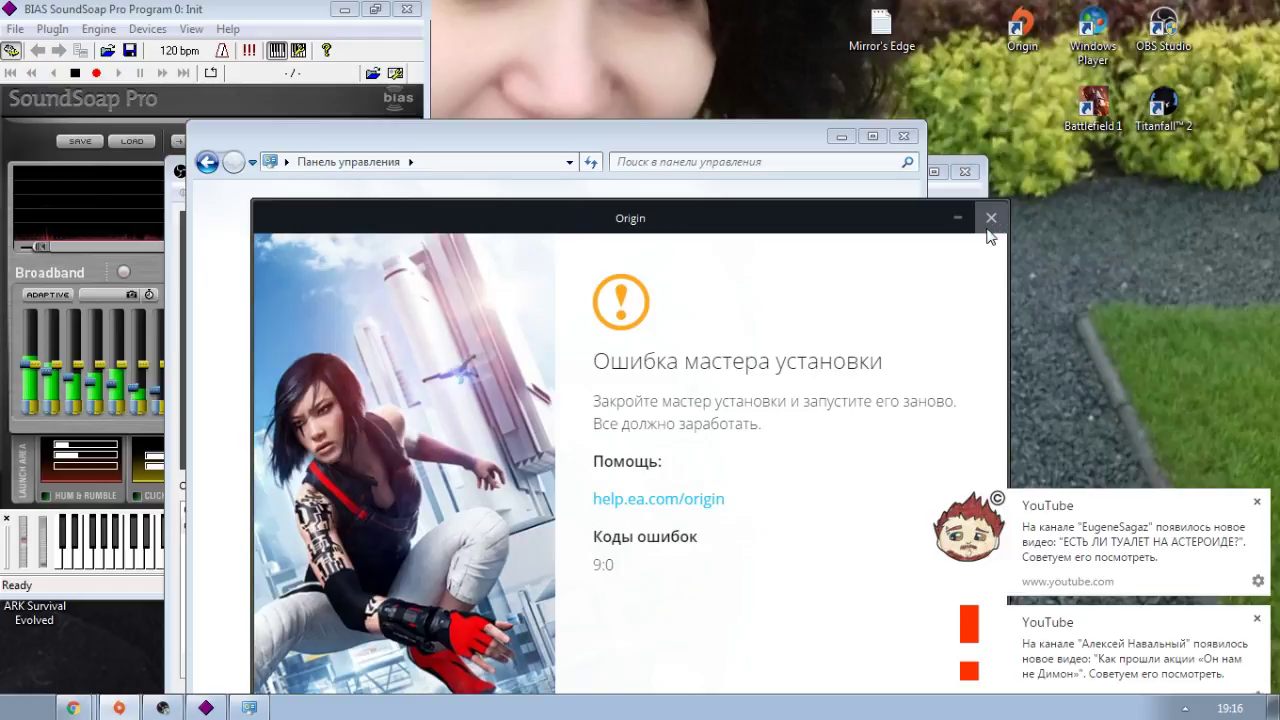
{"action": "left_click", "coordinate": [990, 219]}
- Open the Programs and Features list of installed programs and find Origin in it
{"action": "left_click_drag", "start_coordinate": [669, 147], "coordinate": [557, 407]}
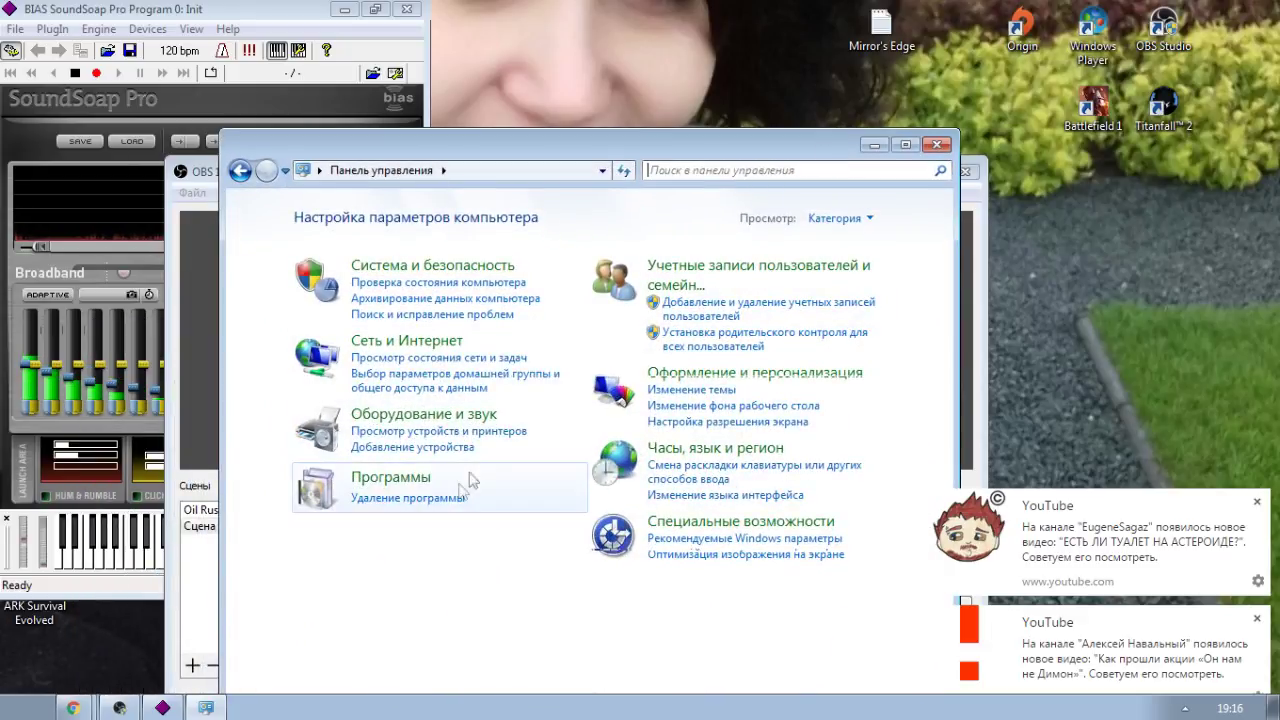
{"action": "left_click", "coordinate": [412, 479]}
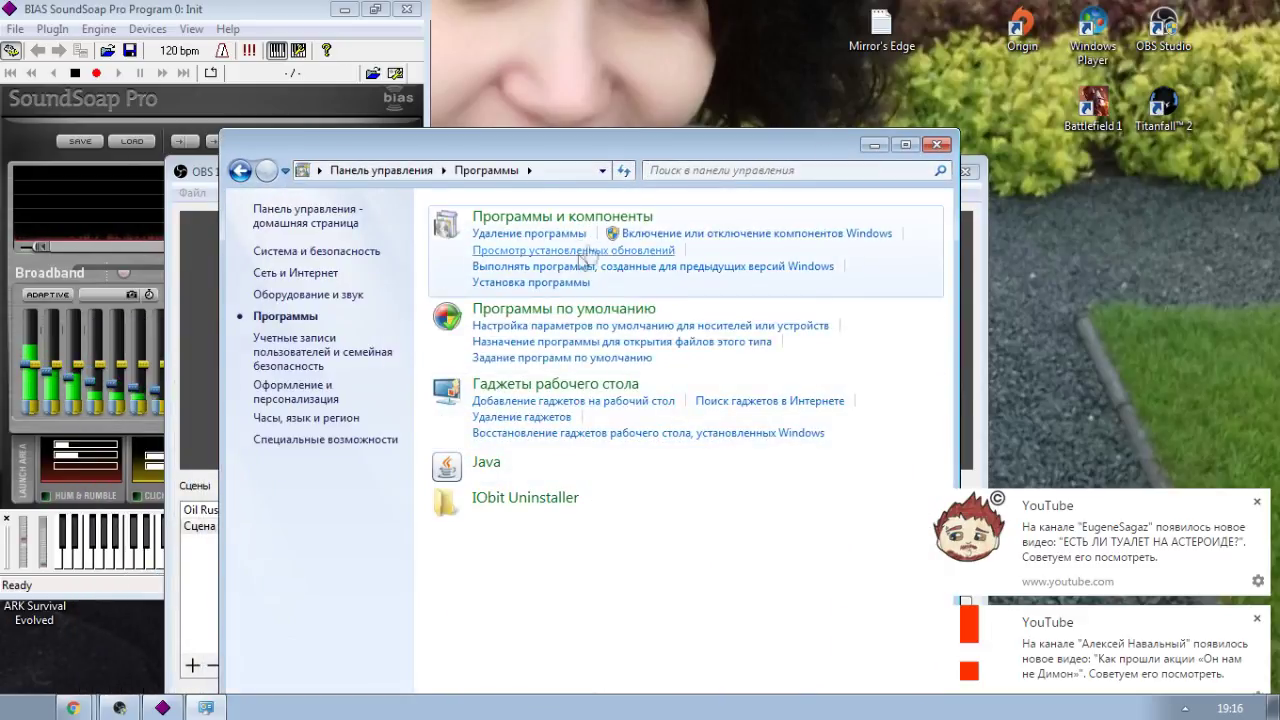
{"action": "left_click", "coordinate": [590, 212]}
{"action": "scroll", "coordinate": [545, 376], "scroll_direction": "down", "scroll_amount": 10}
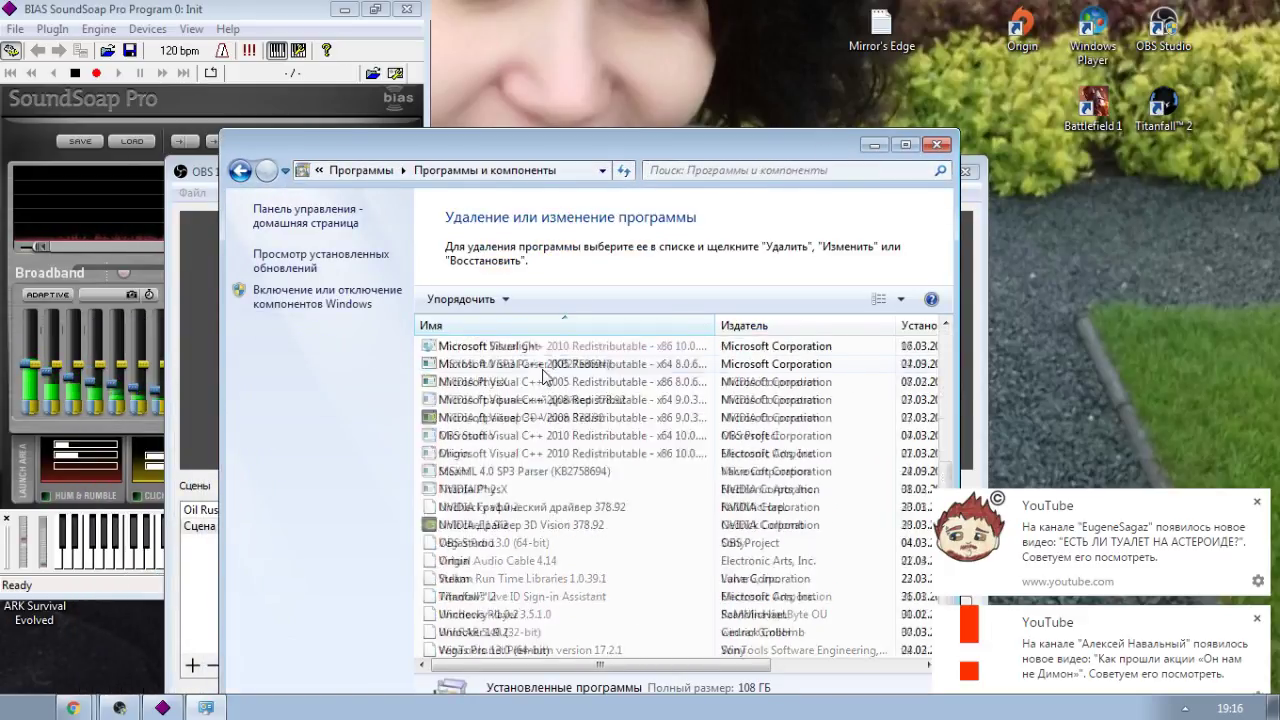
{"action": "scroll", "coordinate": [545, 376], "scroll_direction": "down", "scroll_amount": 1}
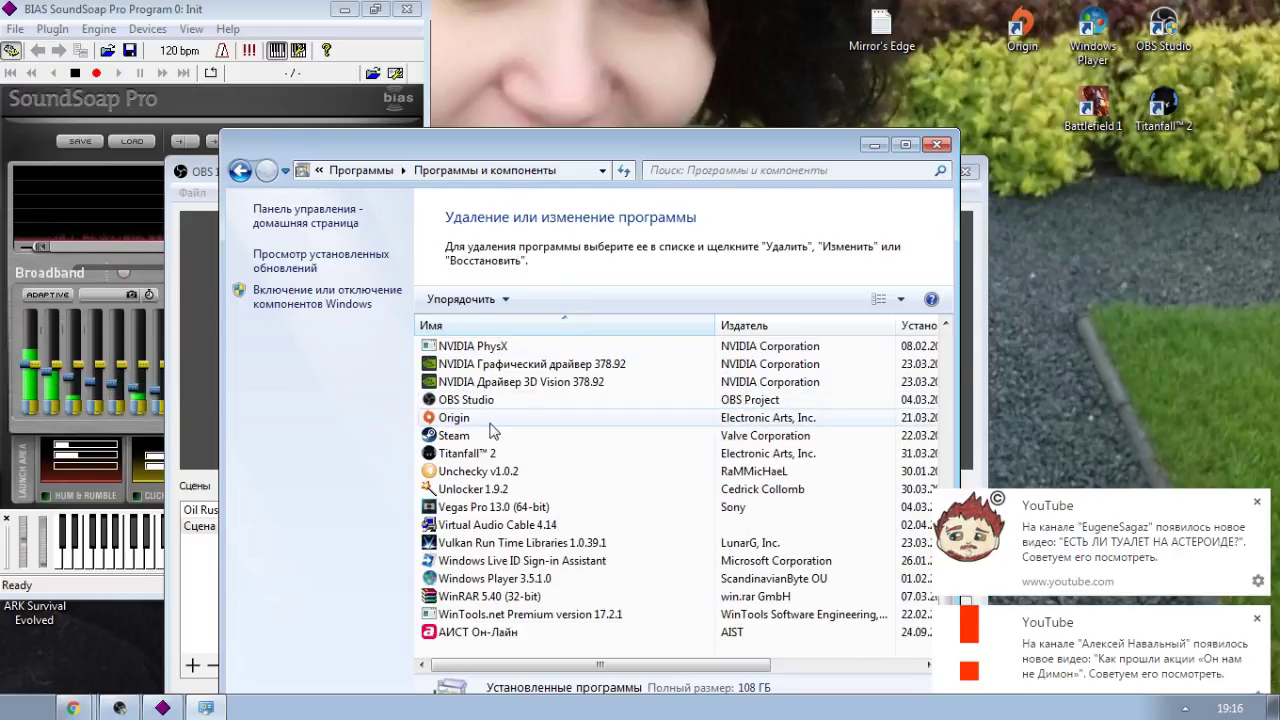
- Uninstall Origin from the computer, finish the uninstaller and close the installed programs window
{"action": "left_click", "coordinate": [493, 424]}
{"action": "right_click", "coordinate": [493, 424]}
{"action": "left_click", "coordinate": [540, 436]}
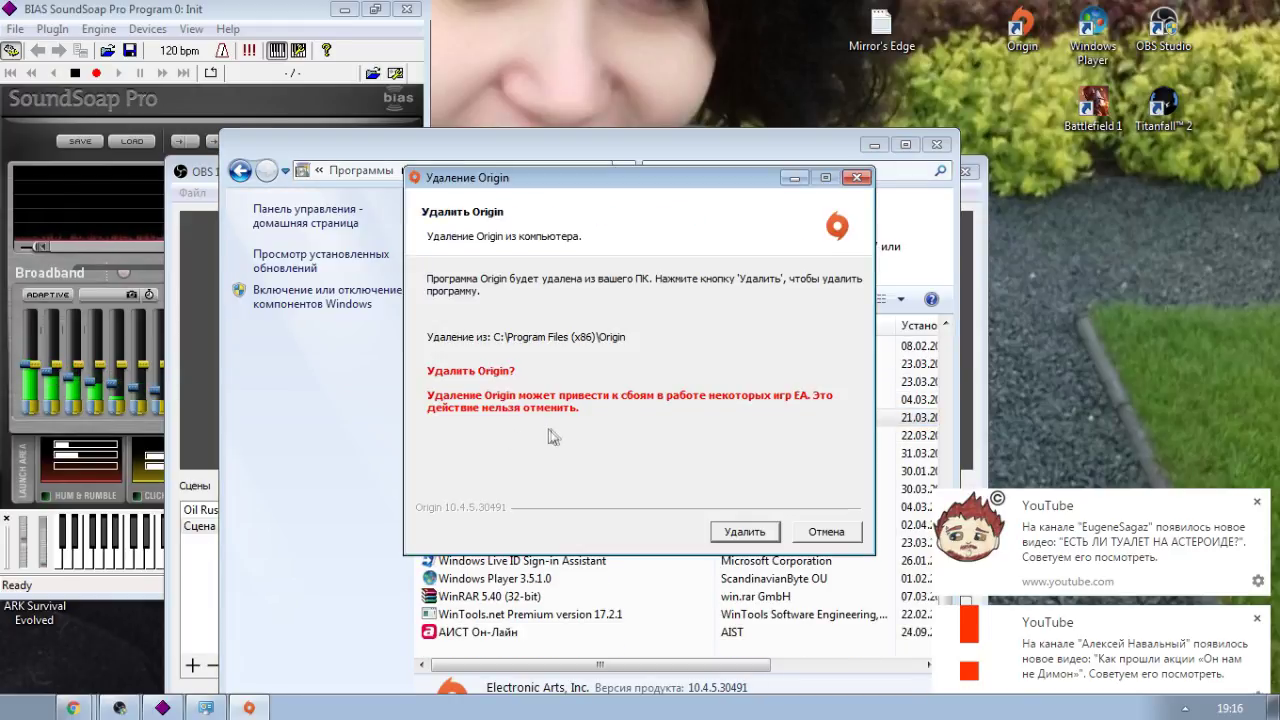
{"action": "left_click", "coordinate": [745, 532]}
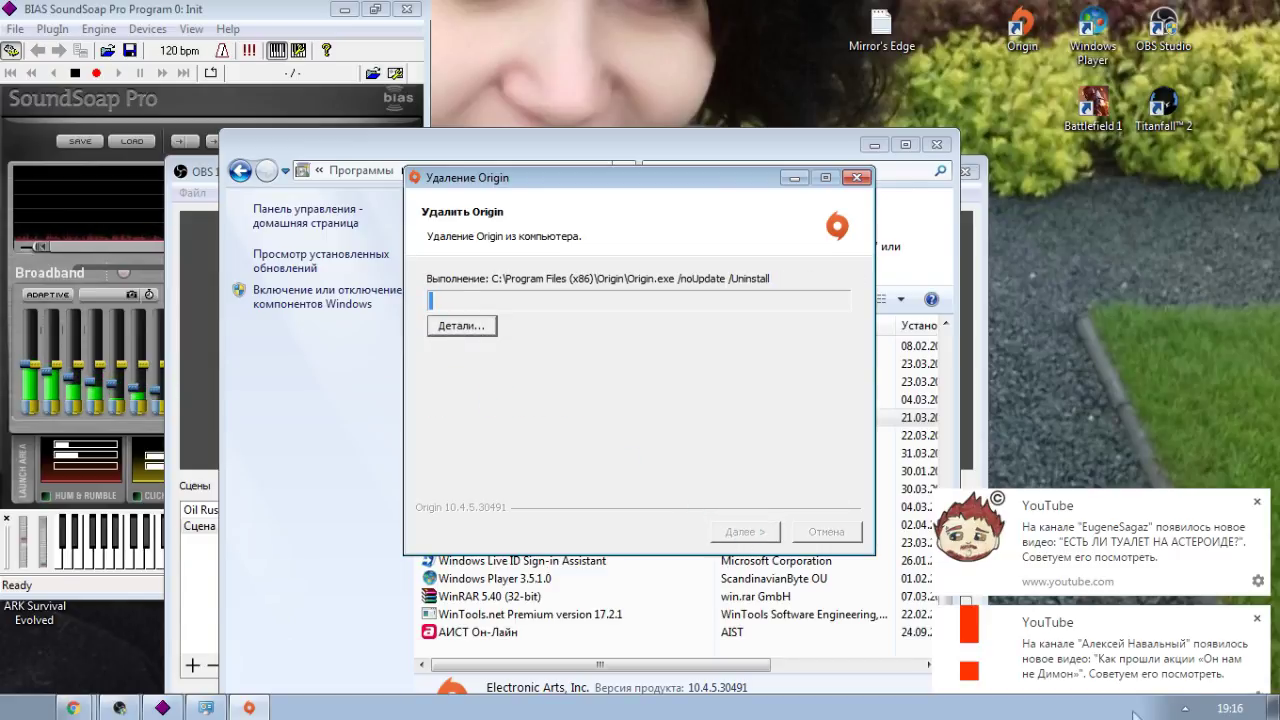
{"action": "left_click", "coordinate": [1185, 710]}
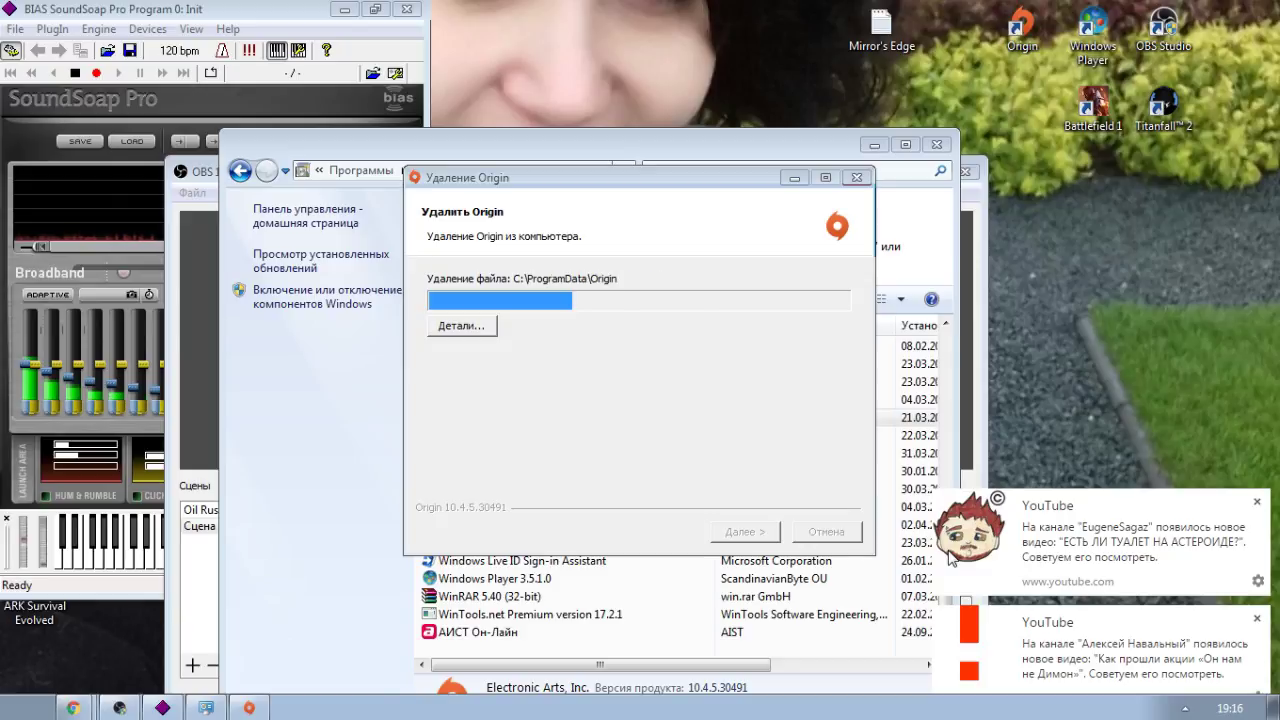
{"action": "left_click", "coordinate": [744, 531]}
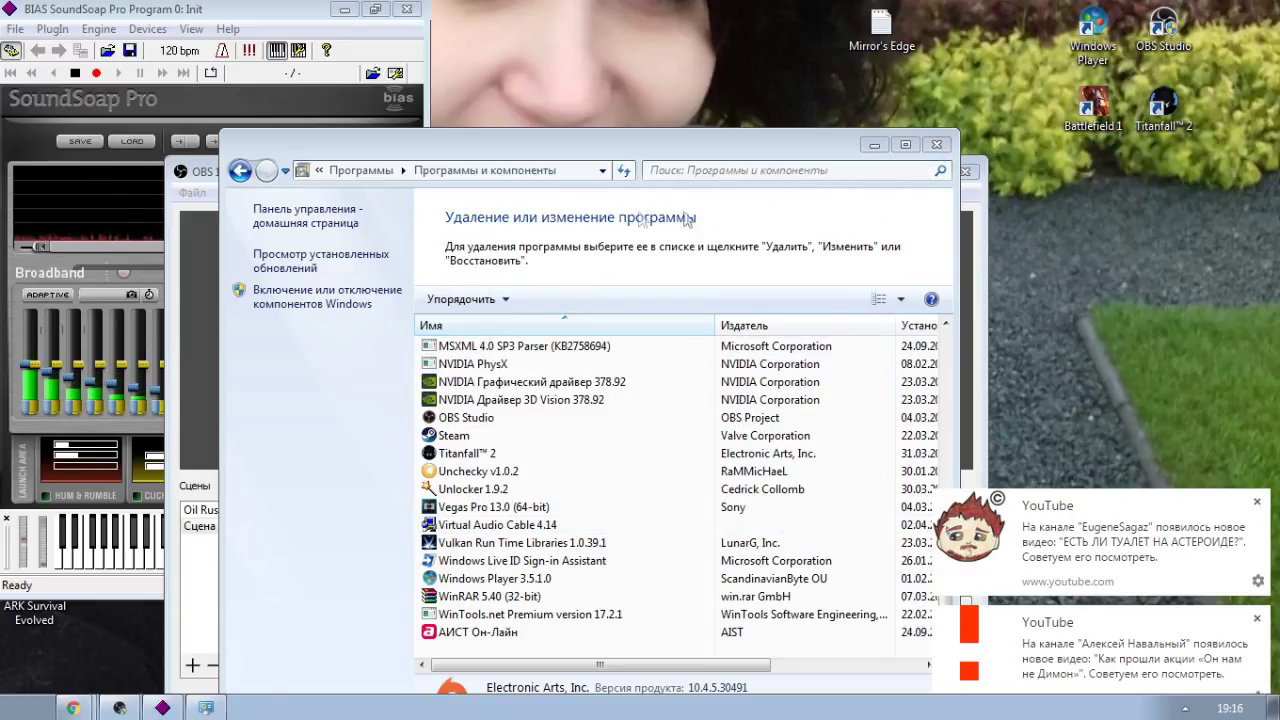
{"action": "left_click", "coordinate": [937, 145]}
- Open the Program Files (x86) folder on the HDD_60GB_OS (C:) drive
{"action": "left_click", "coordinate": [44, 710]}
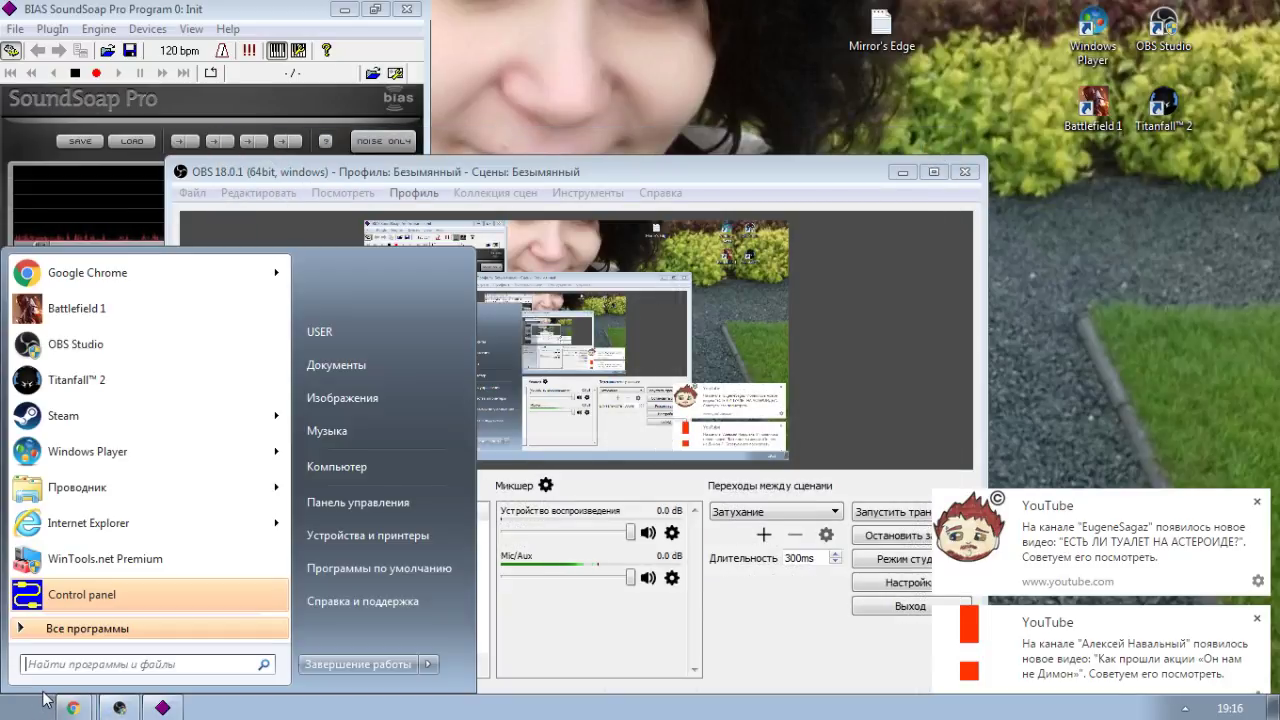
{"action": "left_click", "coordinate": [368, 470]}
{"action": "double_click", "coordinate": [430, 140]}
{"action": "double_click", "coordinate": [360, 163]}
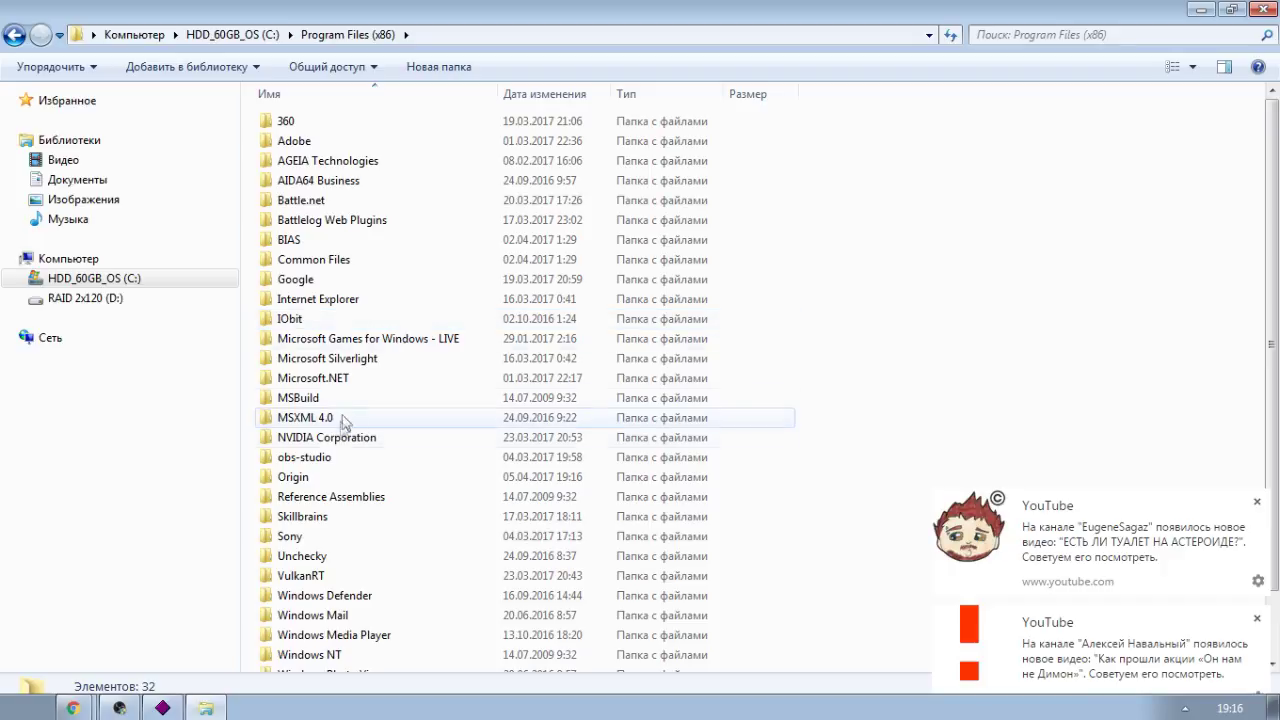
- Try to delete the leftover Origin folder from Program Files (x86)
{"action": "left_click", "coordinate": [305, 477]}
{"action": "right_click", "coordinate": [305, 482]}
{"action": "left_click", "coordinate": [362, 418]}
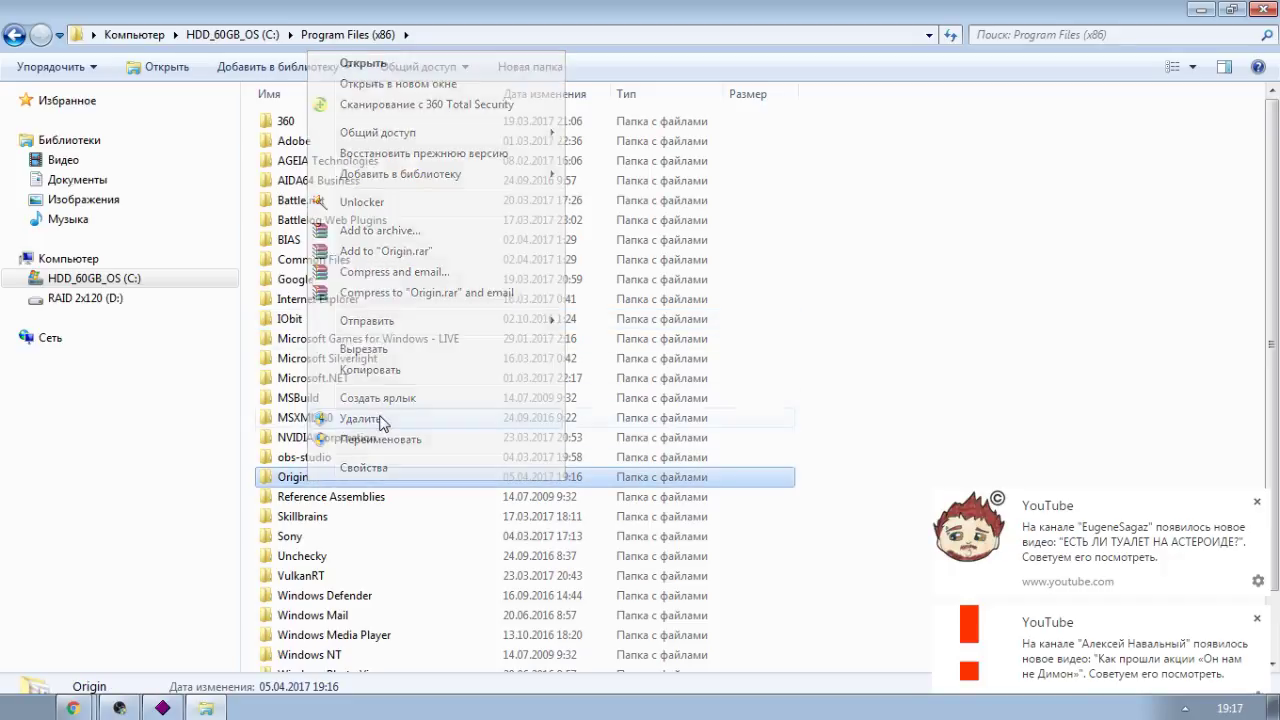
{"action": "left_click", "coordinate": [731, 465]}
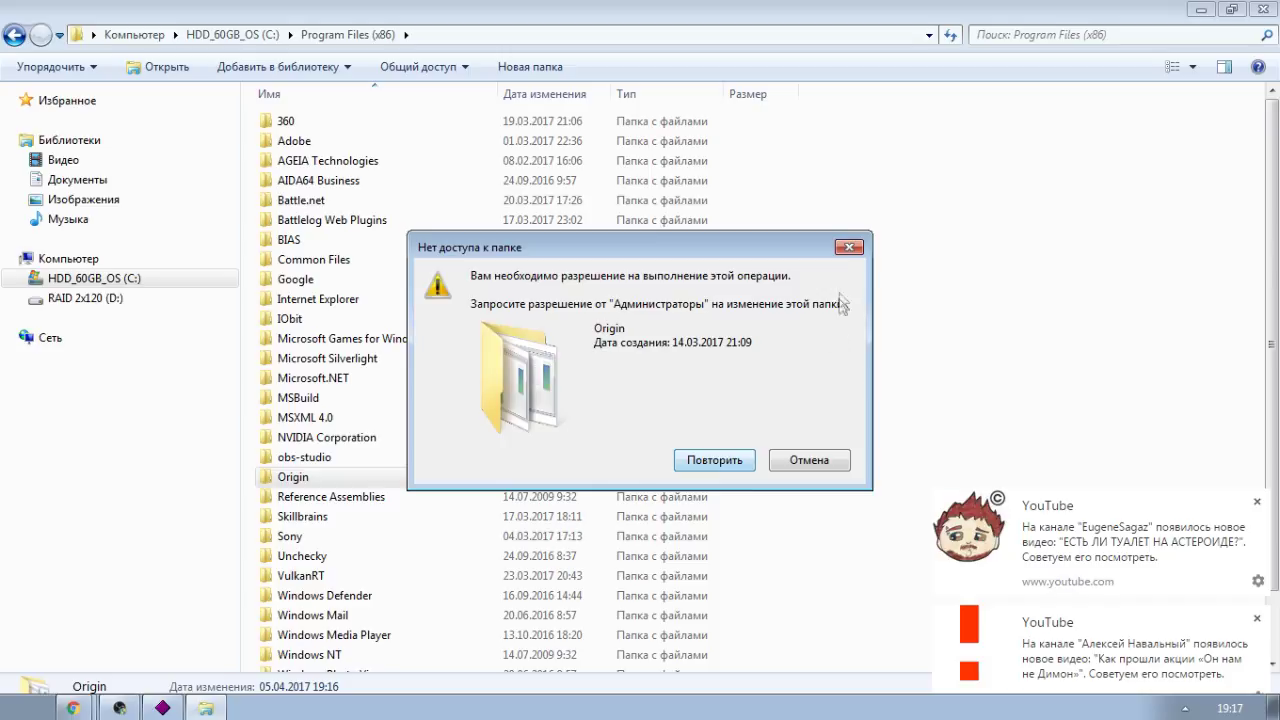
{"action": "left_click", "coordinate": [849, 247]}
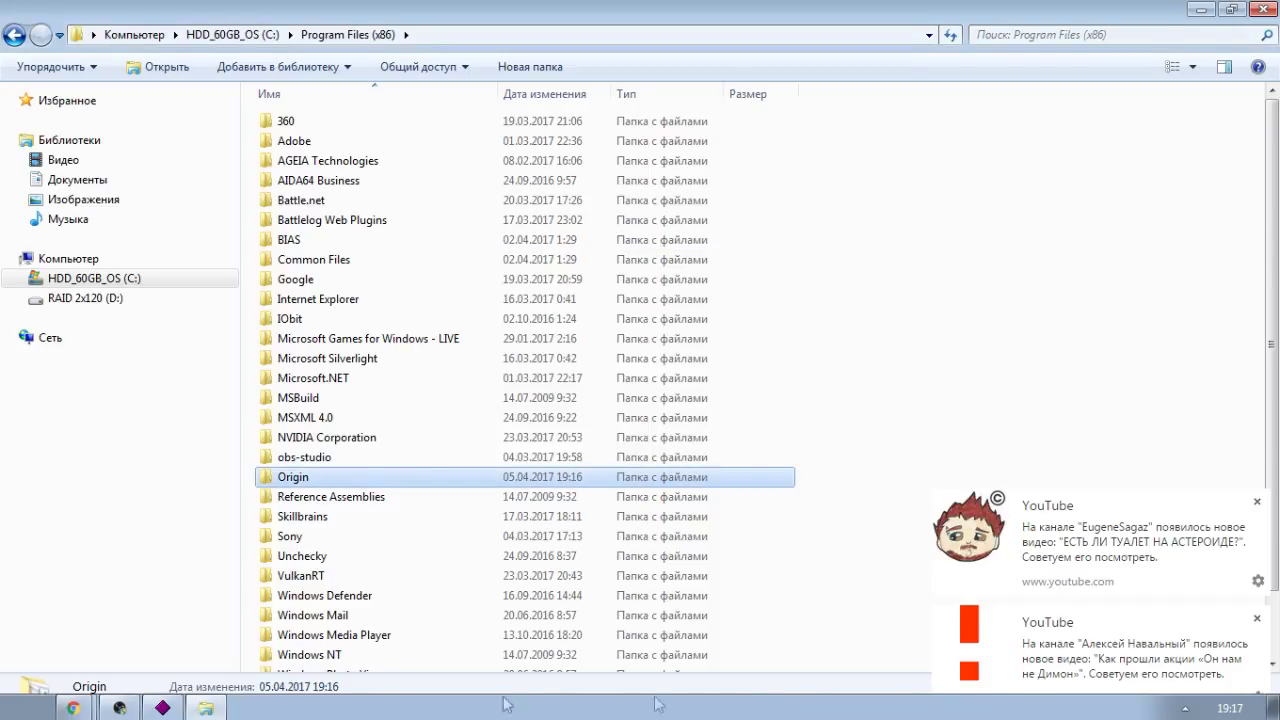
- Check the hidden notification icons for running programs and retry deleting the Origin folder
{"action": "left_click", "coordinate": [1185, 708]}
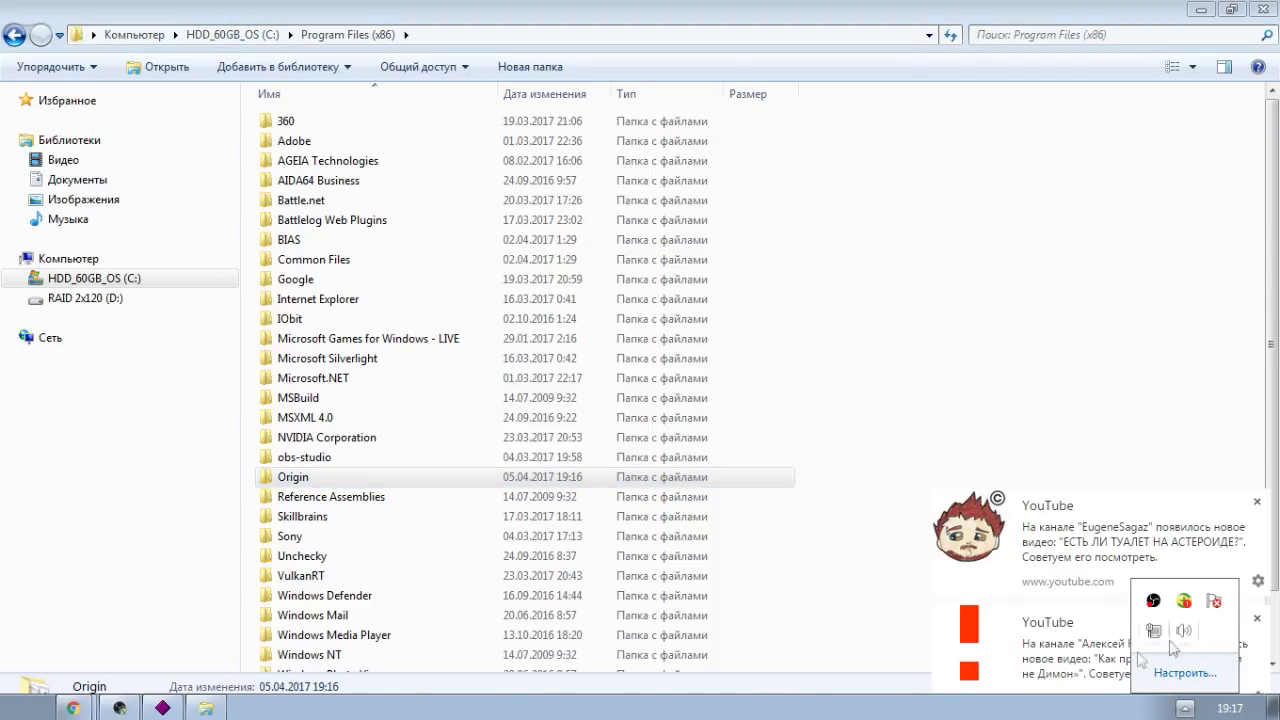
{"action": "left_click", "coordinate": [313, 476]}
{"action": "right_click", "coordinate": [313, 476]}
{"action": "left_click", "coordinate": [372, 408]}
{"action": "left_click", "coordinate": [836, 464]}
- Examine the files left inside the Origin folder, return to Program Files (x86) and shrink the window from full screen
{"action": "double_click", "coordinate": [320, 479]}
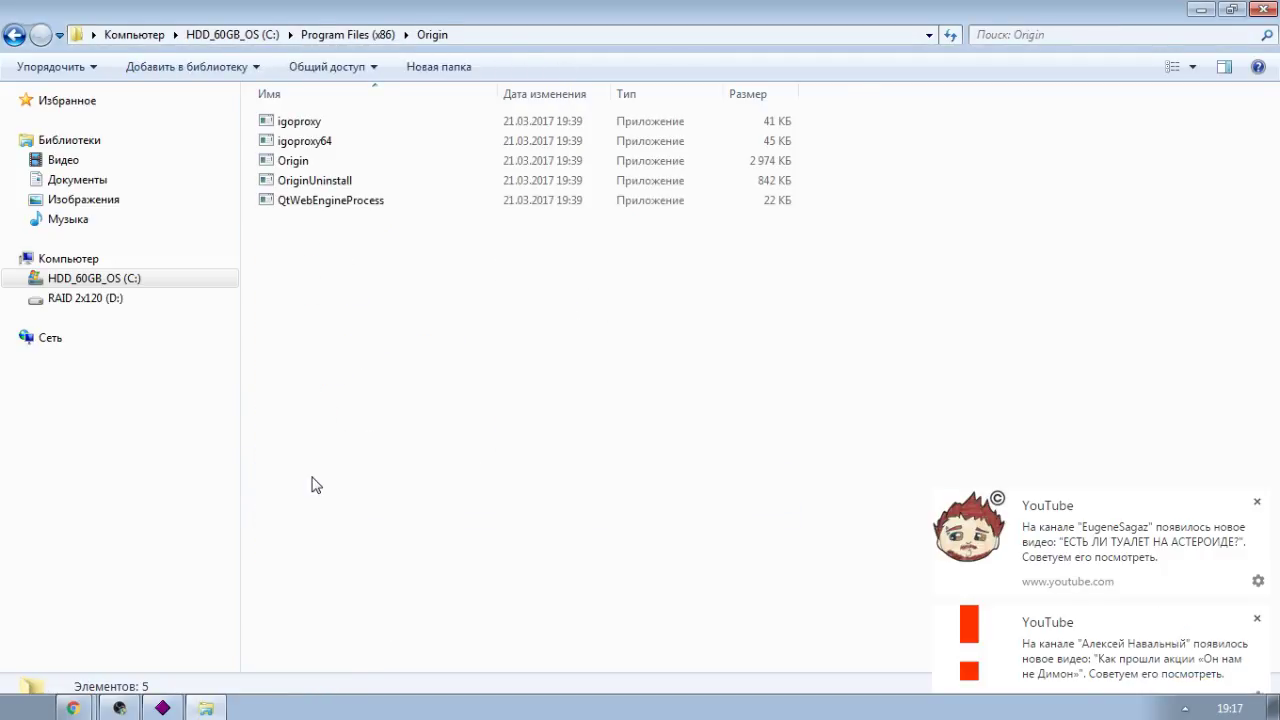
{"action": "left_click", "coordinate": [14, 35]}
{"action": "left_click_drag", "start_coordinate": [617, 17], "coordinate": [784, 124]}
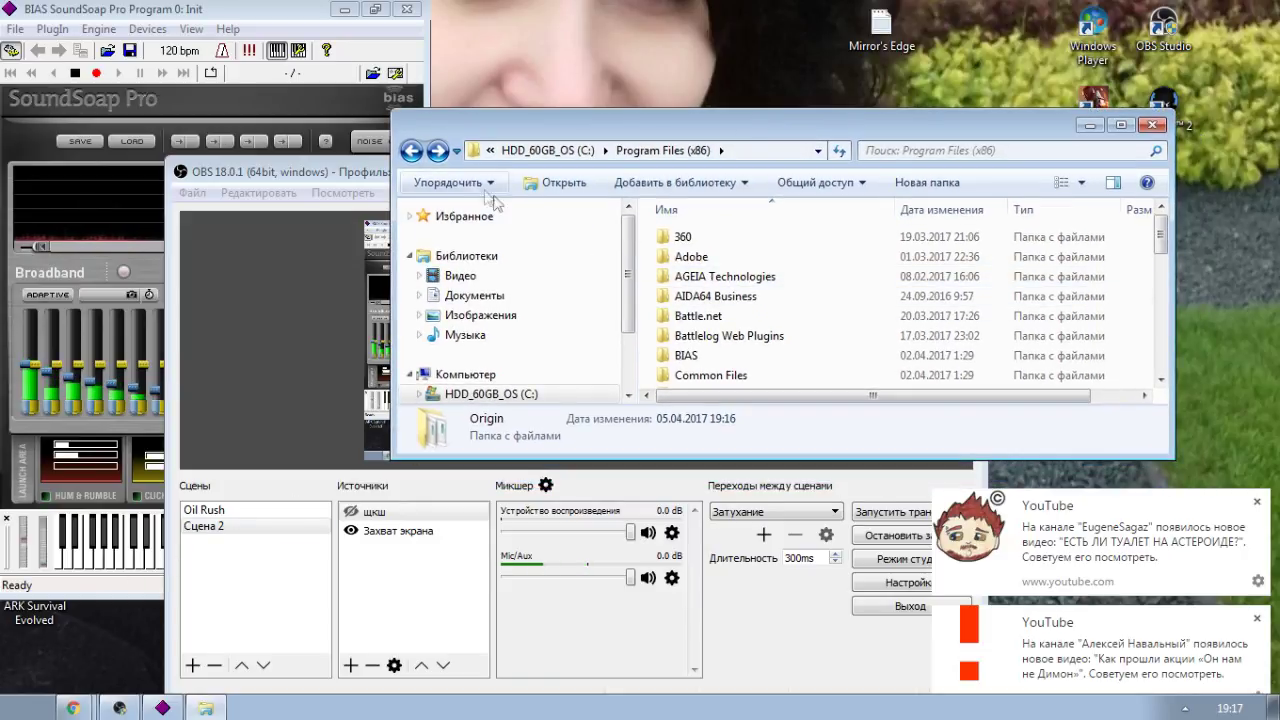
- Launch the Unlocker application from the Program\Unlocker folder on the RAID 2x120 (D:) drive
{"action": "left_click", "coordinate": [411, 151]}
{"action": "double_click", "coordinate": [737, 336]}
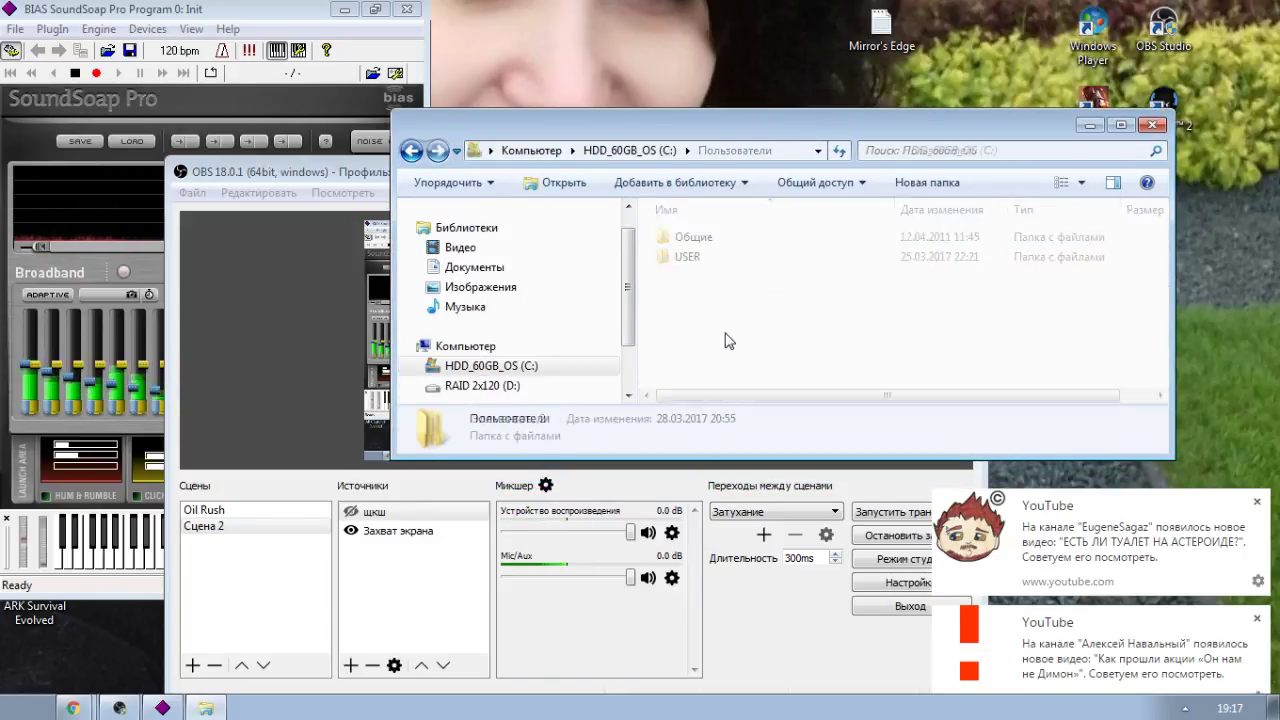
{"action": "left_click", "coordinate": [411, 151]}
{"action": "left_click", "coordinate": [412, 152]}
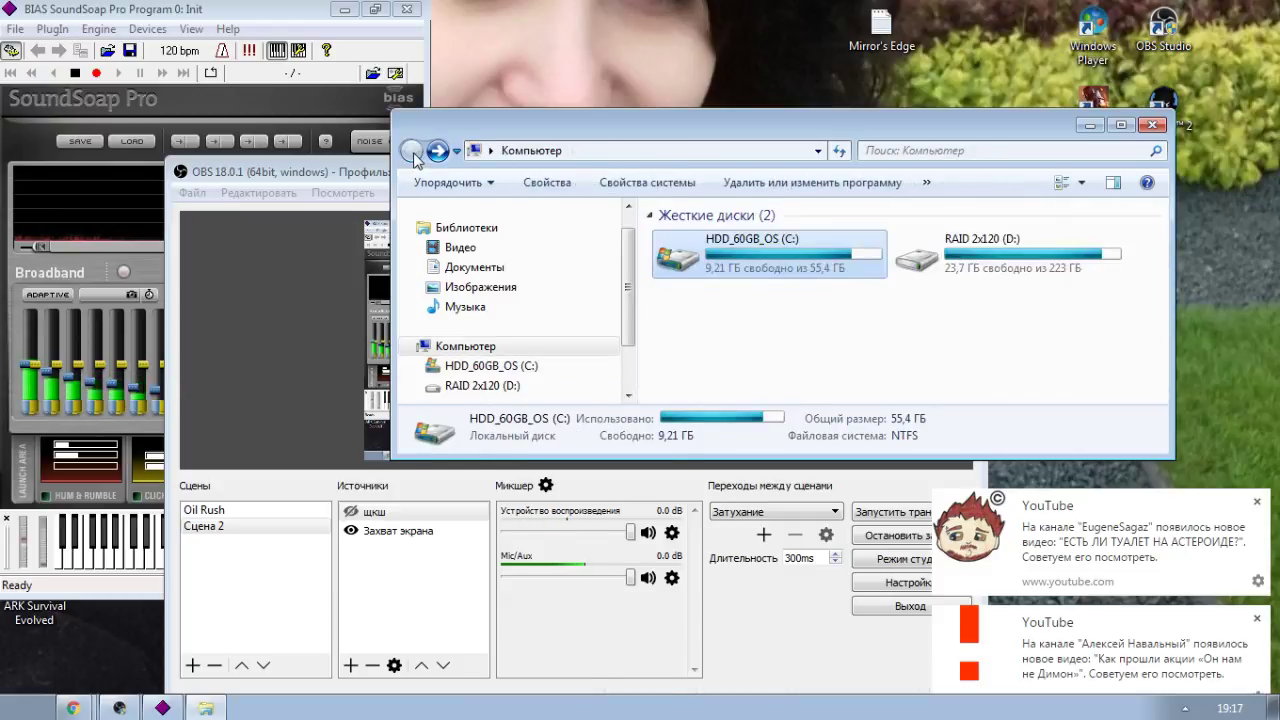
{"action": "double_click", "coordinate": [960, 260]}
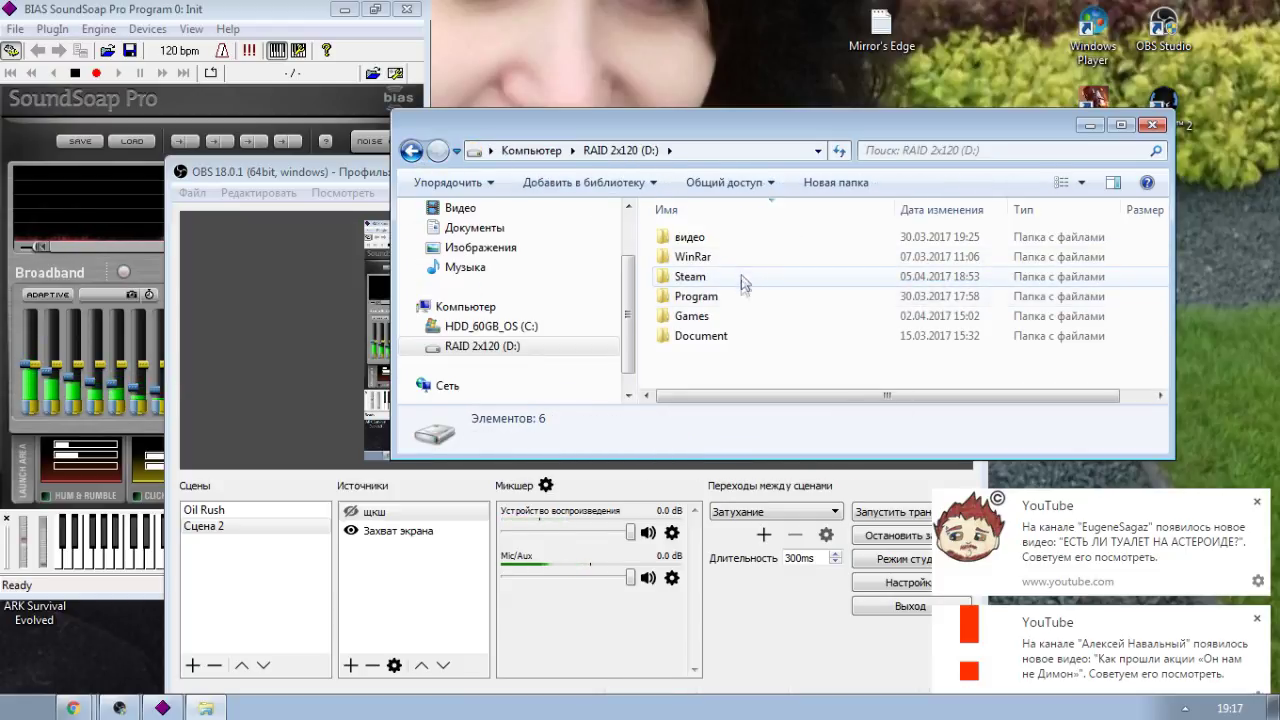
{"action": "double_click", "coordinate": [733, 302]}
{"action": "double_click", "coordinate": [748, 237]}
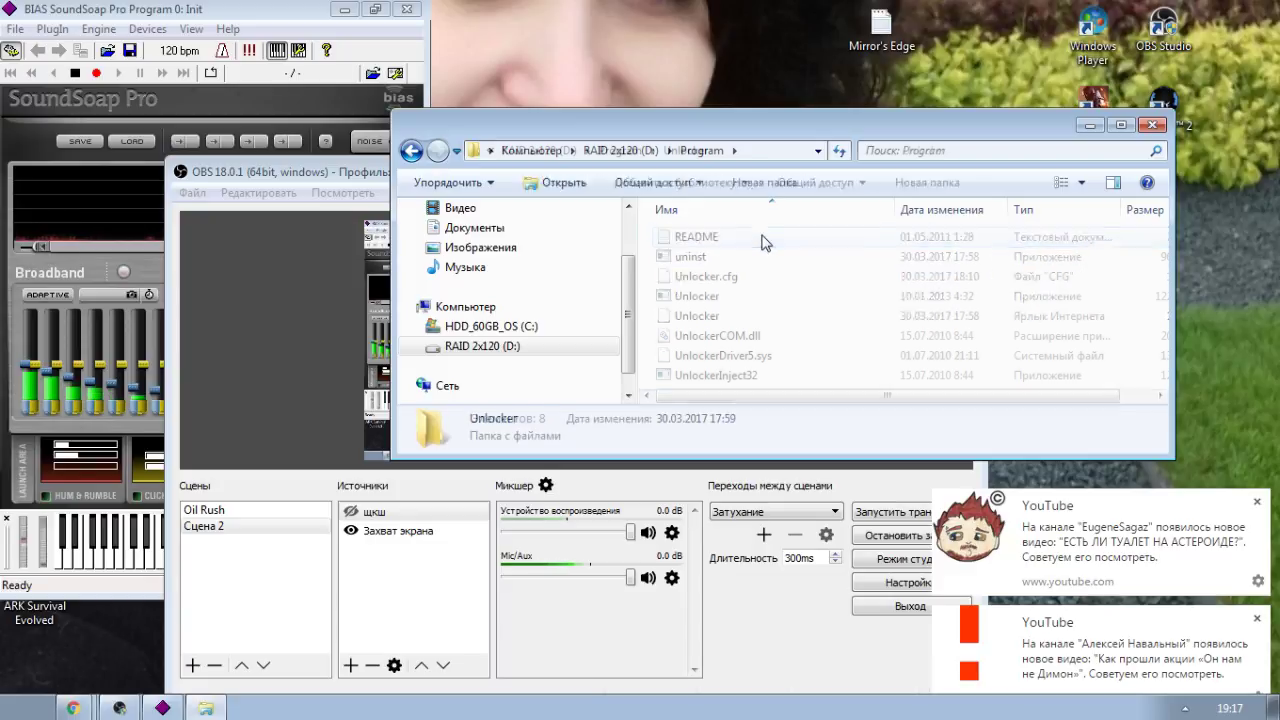
{"action": "left_click", "coordinate": [742, 300]}
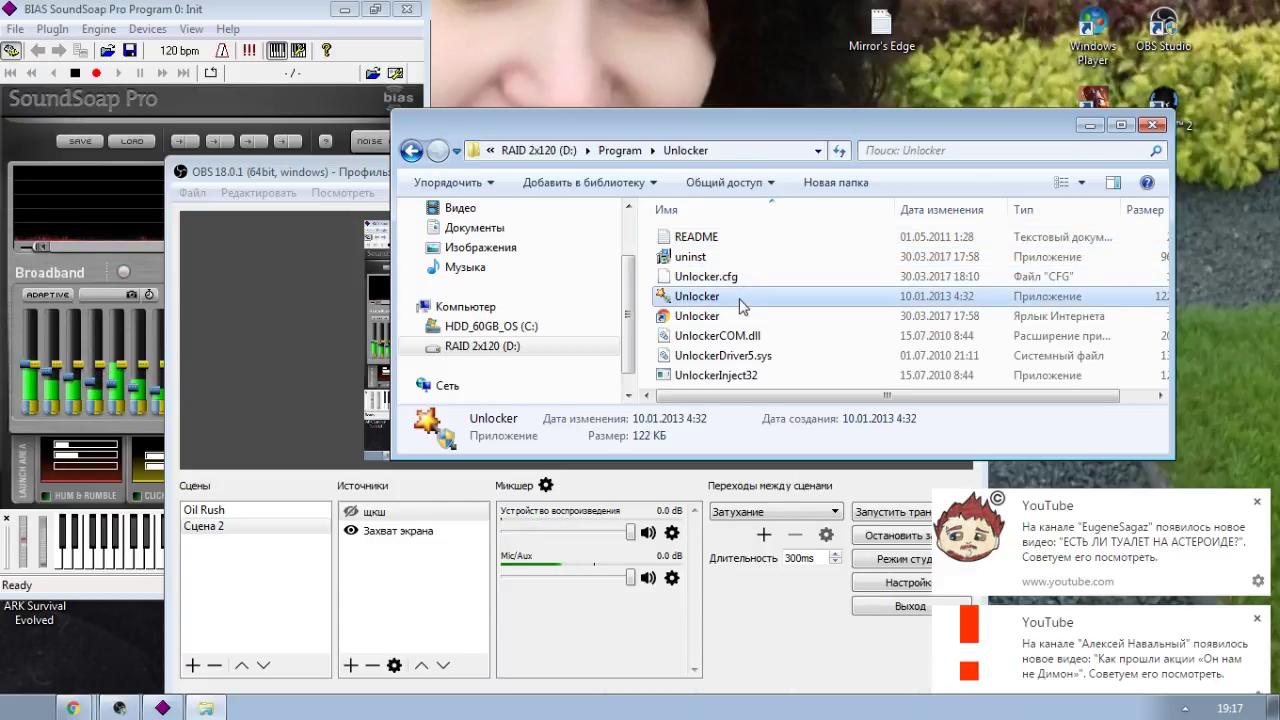
{"action": "double_click", "coordinate": [742, 299]}
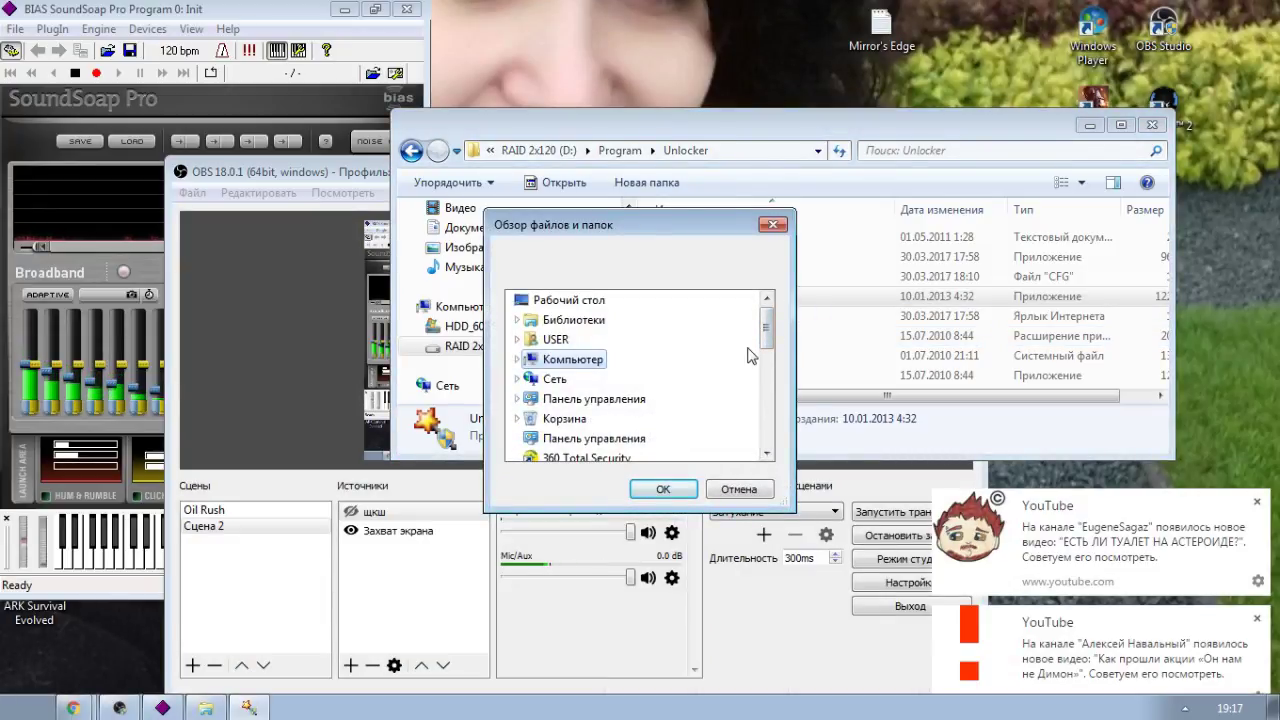
- Choose the Origin folder in Program Files (x86) on the HDD_60GB_OS (C:) drive as the object for Unlocker to process
{"action": "mouse_move", "coordinate": [773, 330]}
{"action": "left_mouse_down"}
{"action": "mouse_move", "coordinate": [772, 400]}
{"action": "mouse_move", "coordinate": [768, 335]}
{"action": "left_mouse_up"}
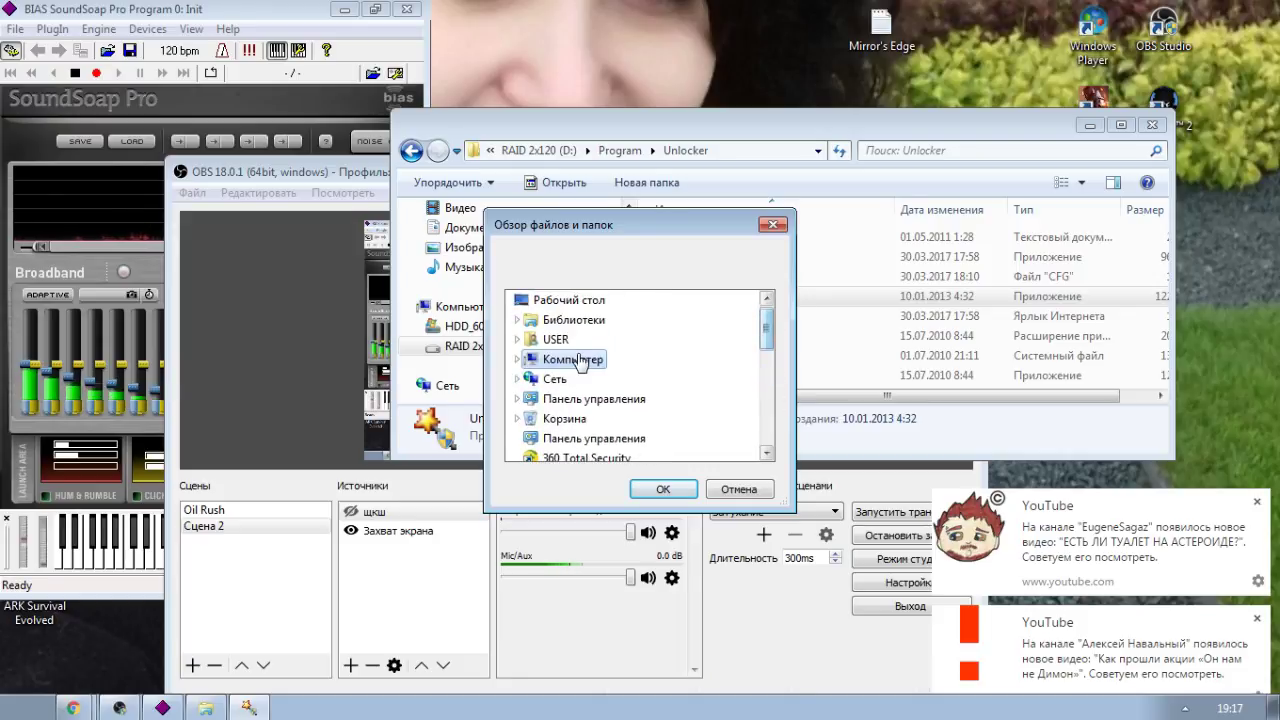
{"action": "left_click", "coordinate": [580, 362]}
{"action": "left_click", "coordinate": [642, 383]}
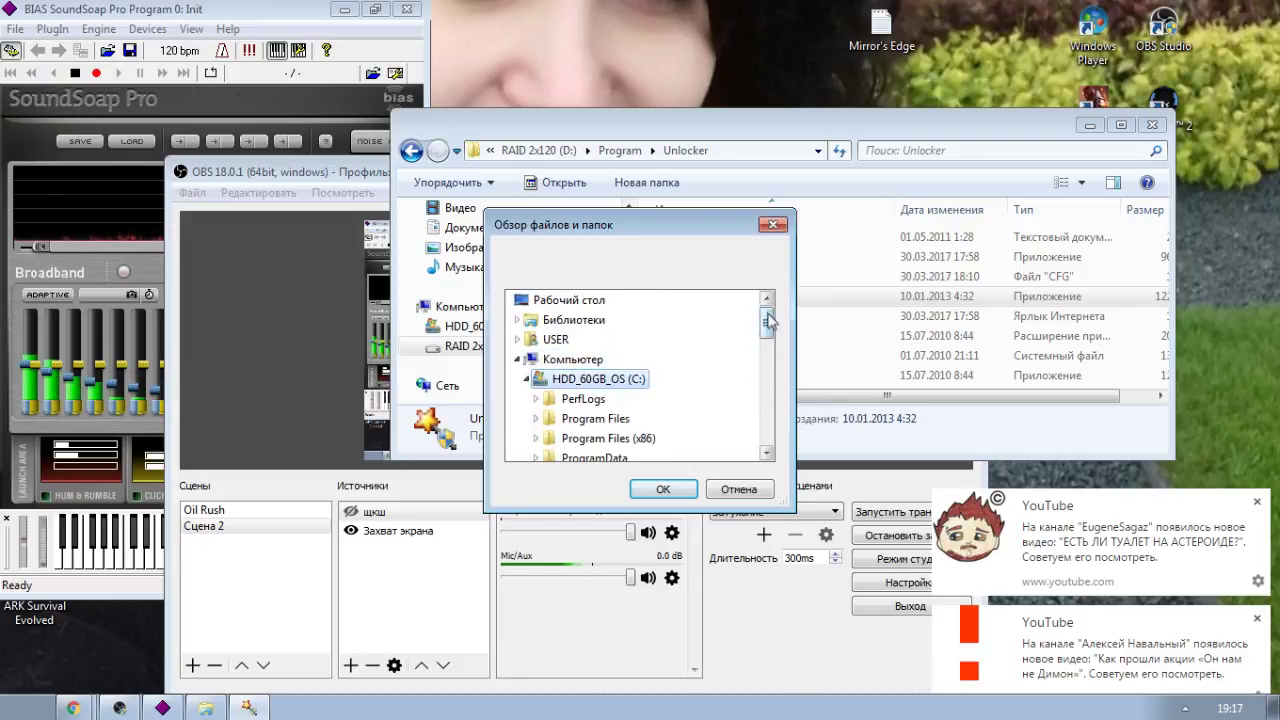
{"action": "scroll", "coordinate": [768, 320], "scroll_direction": "down", "scroll_amount": 1}
{"action": "left_click", "coordinate": [652, 402]}
{"action": "scroll", "coordinate": [652, 402], "scroll_direction": "up", "scroll_amount": 1}
{"action": "left_click_drag", "start_coordinate": [766, 316], "coordinate": [776, 365]}
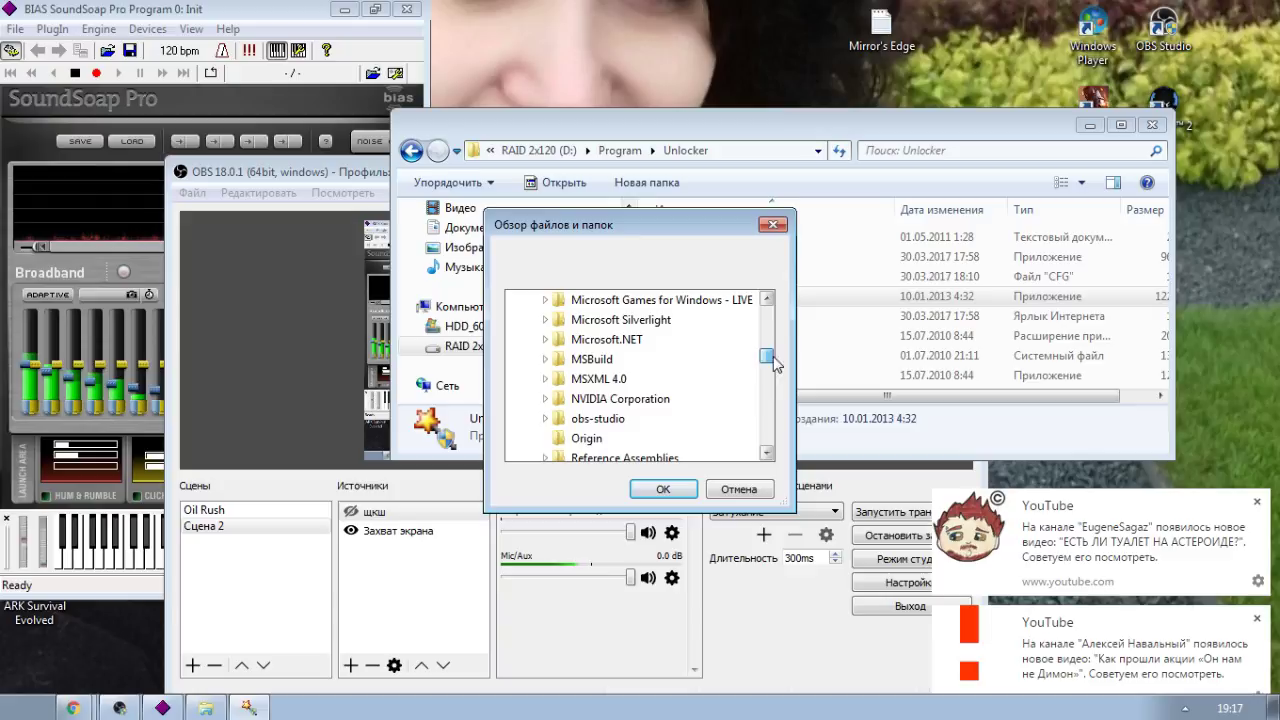
{"action": "right_click", "coordinate": [600, 442]}
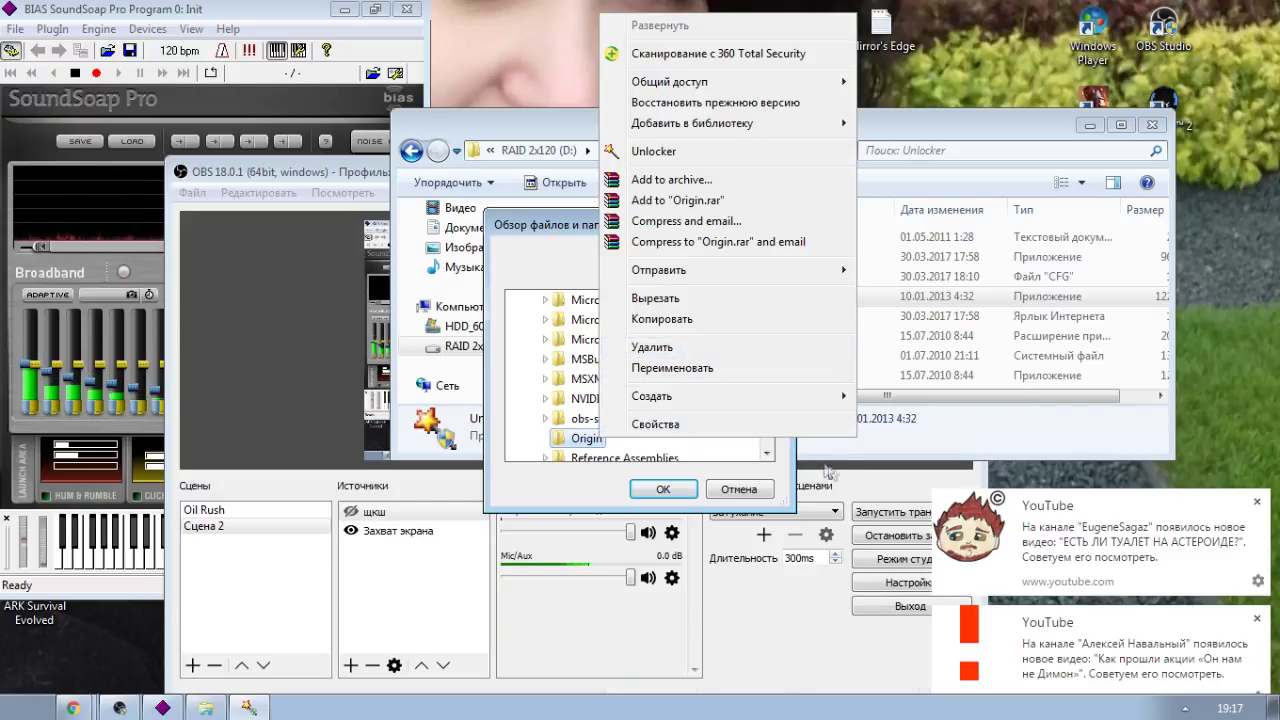
{"action": "key", "text": "Escape"}
{"action": "key", "text": "Escape"}
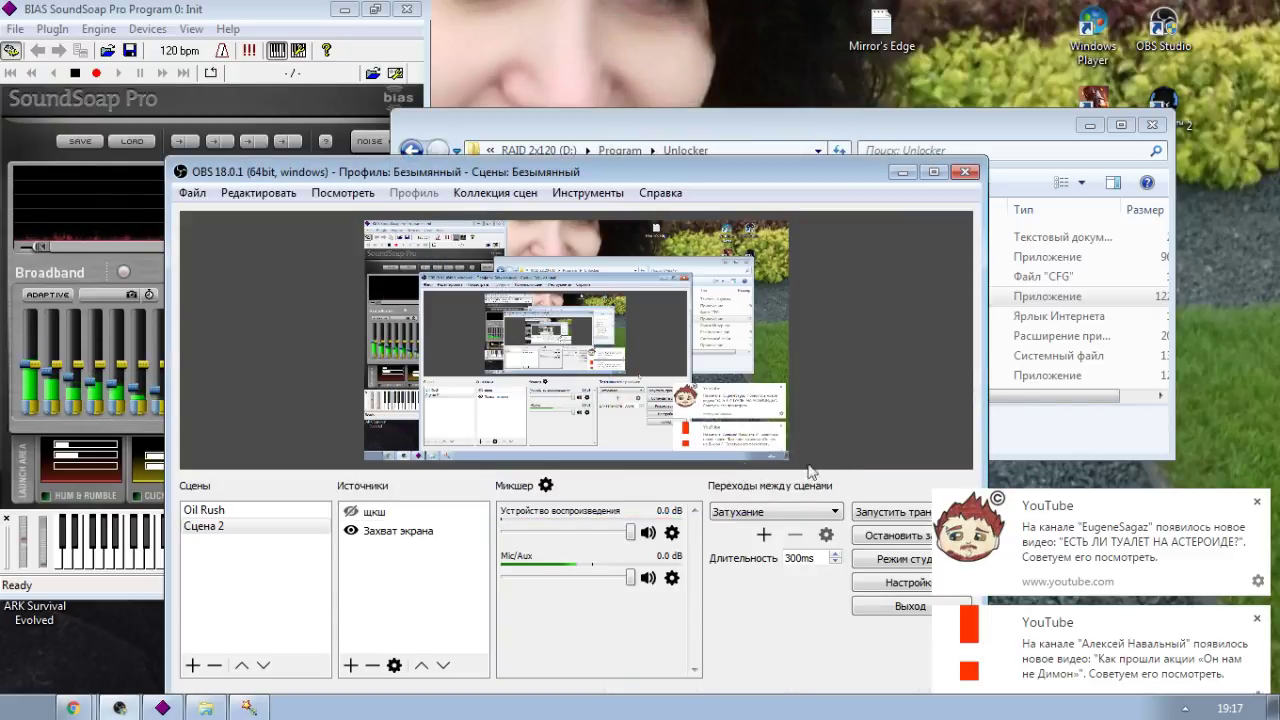
{"action": "left_click", "coordinate": [250, 709]}
{"action": "left_click", "coordinate": [663, 489]}
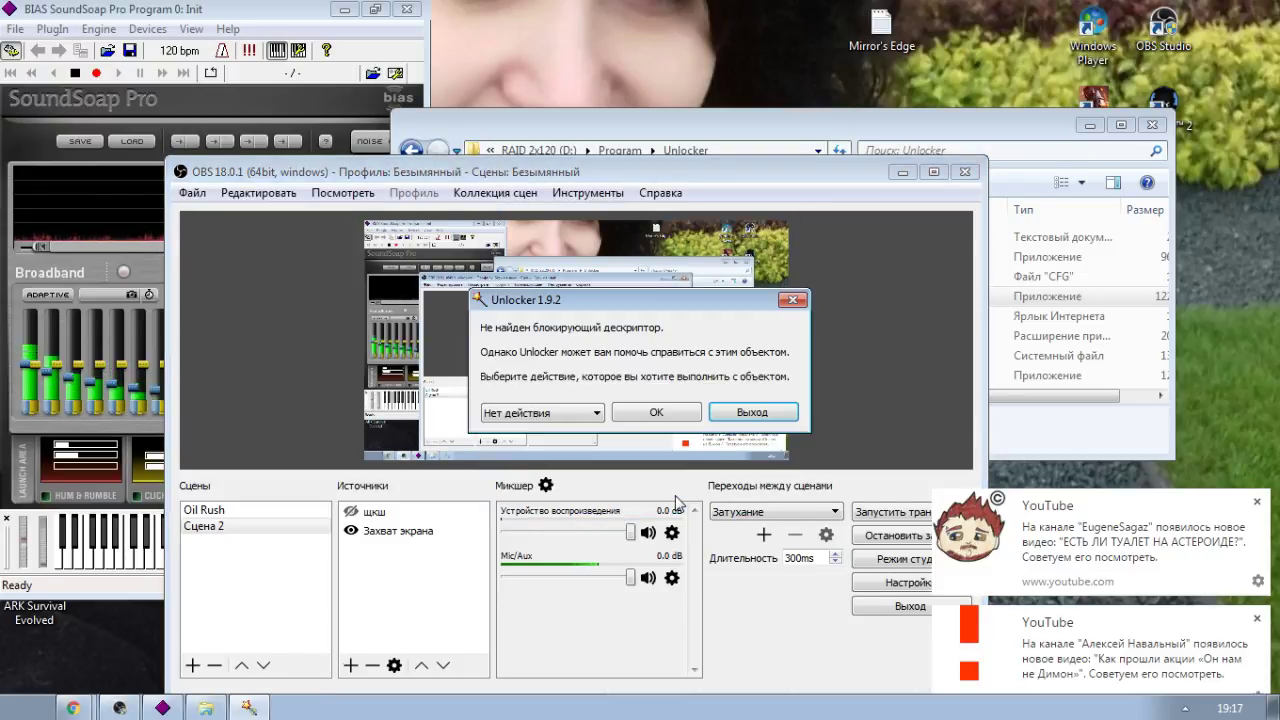
- Set the Unlocker action to Удалить and delete the Origin folder
{"action": "left_click", "coordinate": [598, 413]}
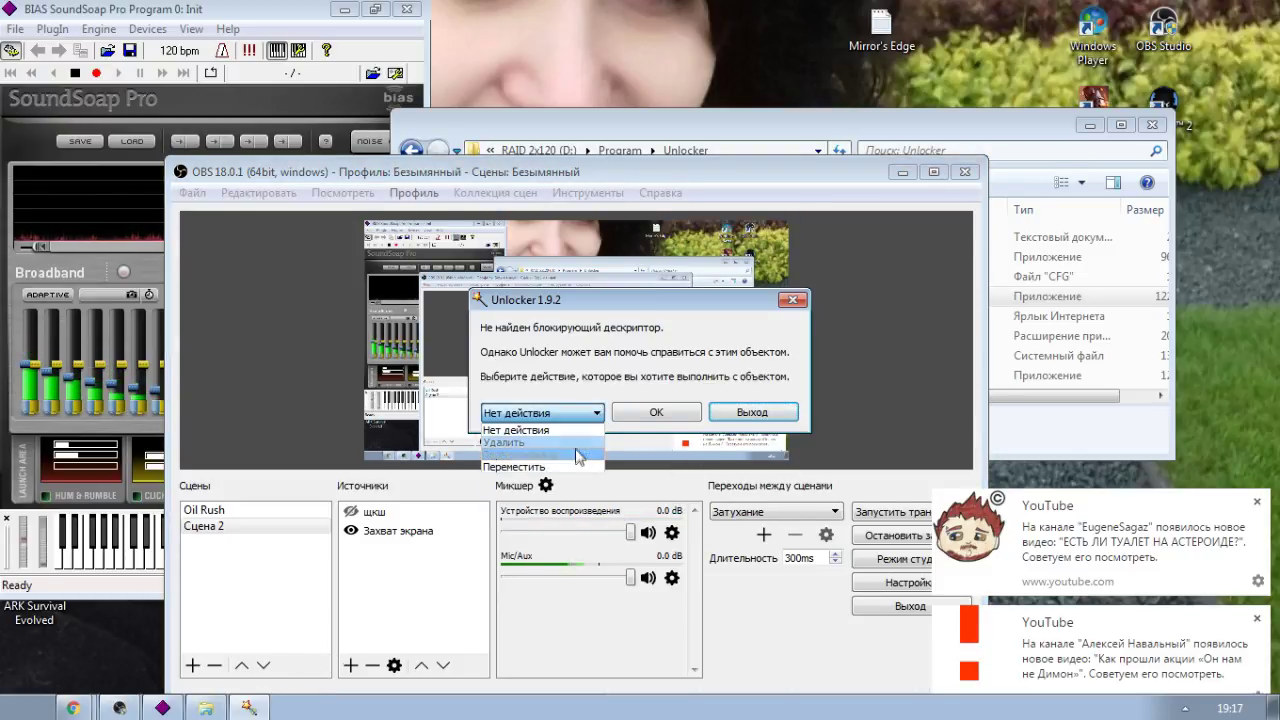
{"action": "left_click", "coordinate": [560, 441]}
{"action": "left_click", "coordinate": [650, 413]}
{"action": "left_click", "coordinate": [656, 428]}
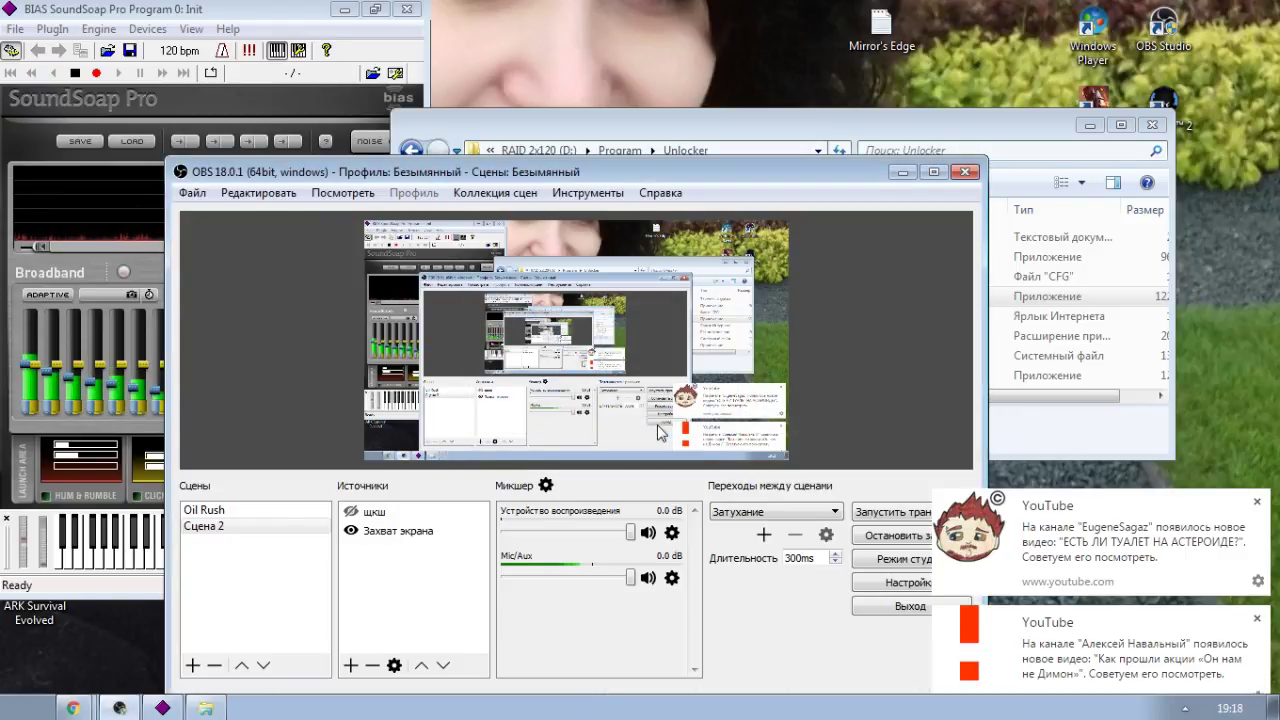
- Check Program Files (x86) on the HDD_60GB_OS (C:) drive for the Origin folder, and minimize the maximized Explorer window
{"action": "left_click", "coordinate": [206, 708]}
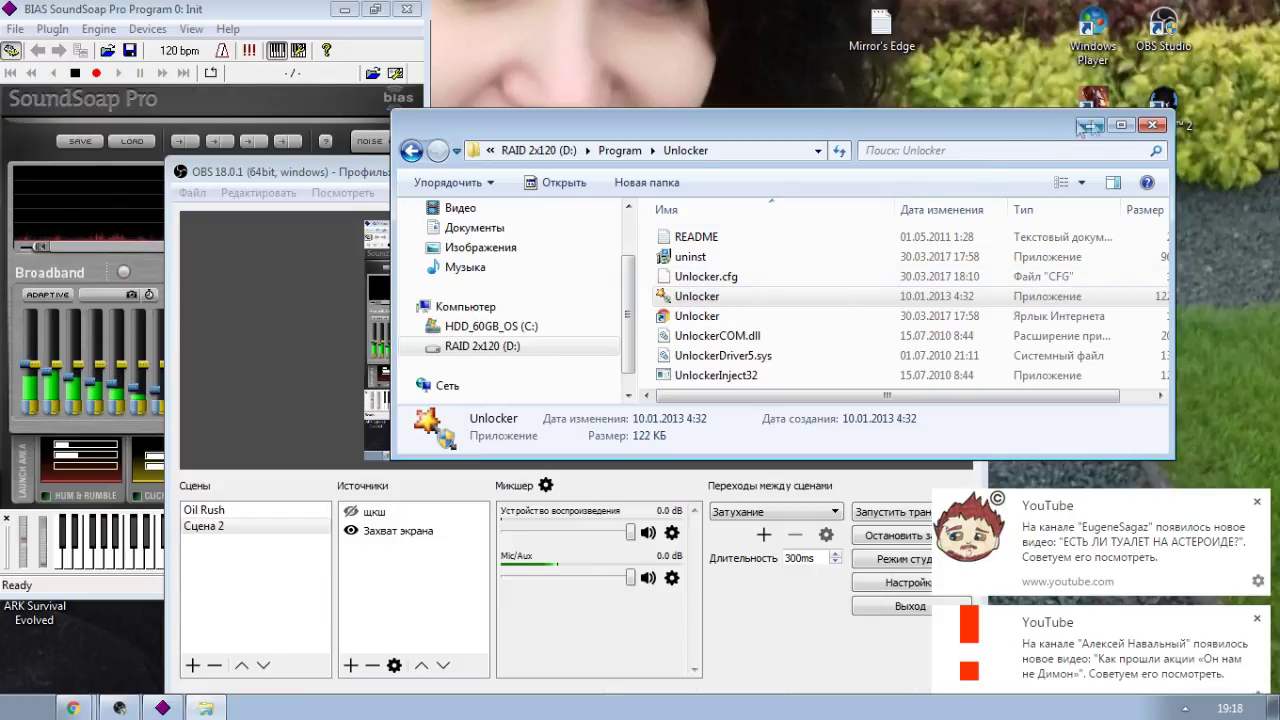
{"action": "left_click", "coordinate": [1119, 126]}
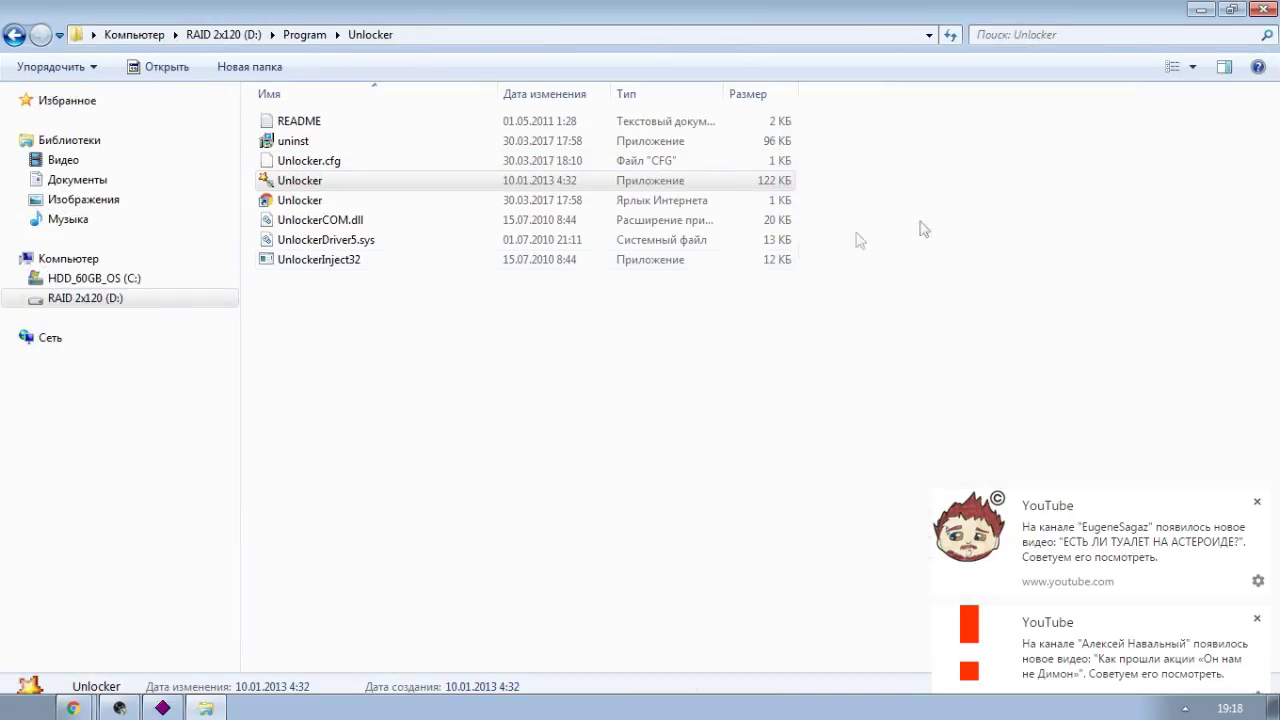
{"action": "left_click", "coordinate": [132, 281]}
{"action": "double_click", "coordinate": [300, 161]}
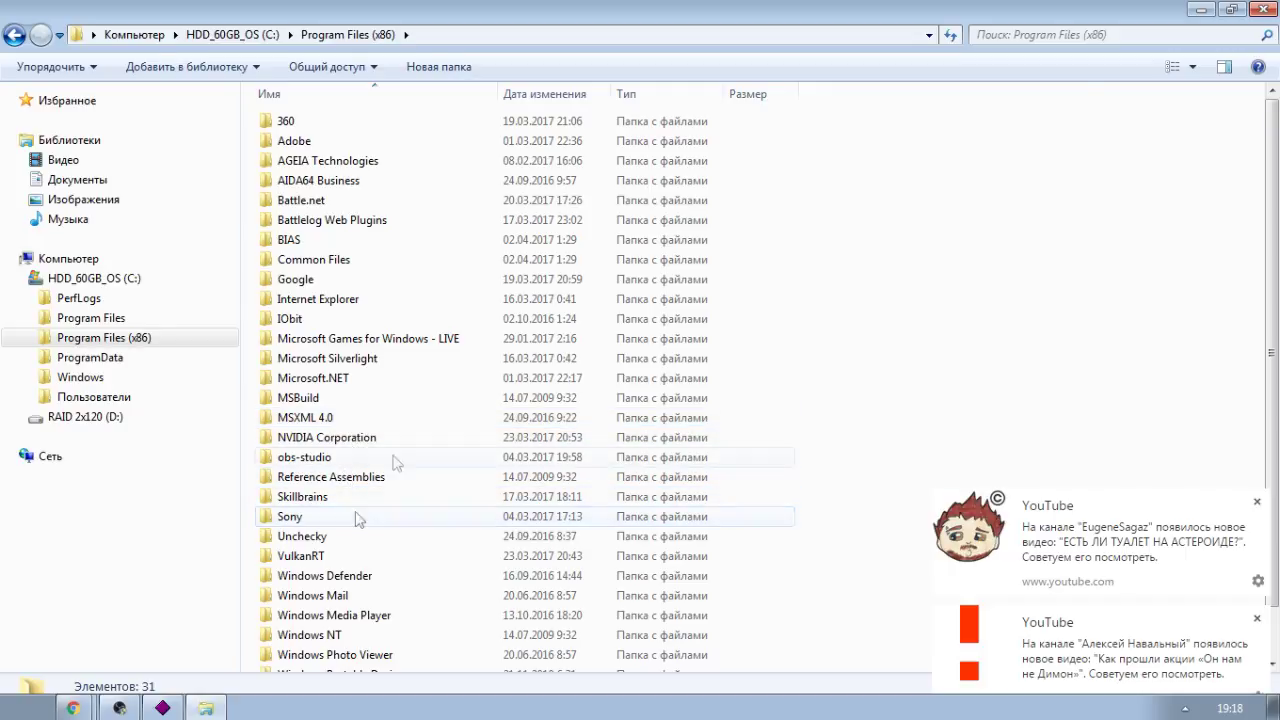
{"action": "left_click", "coordinate": [1201, 9]}
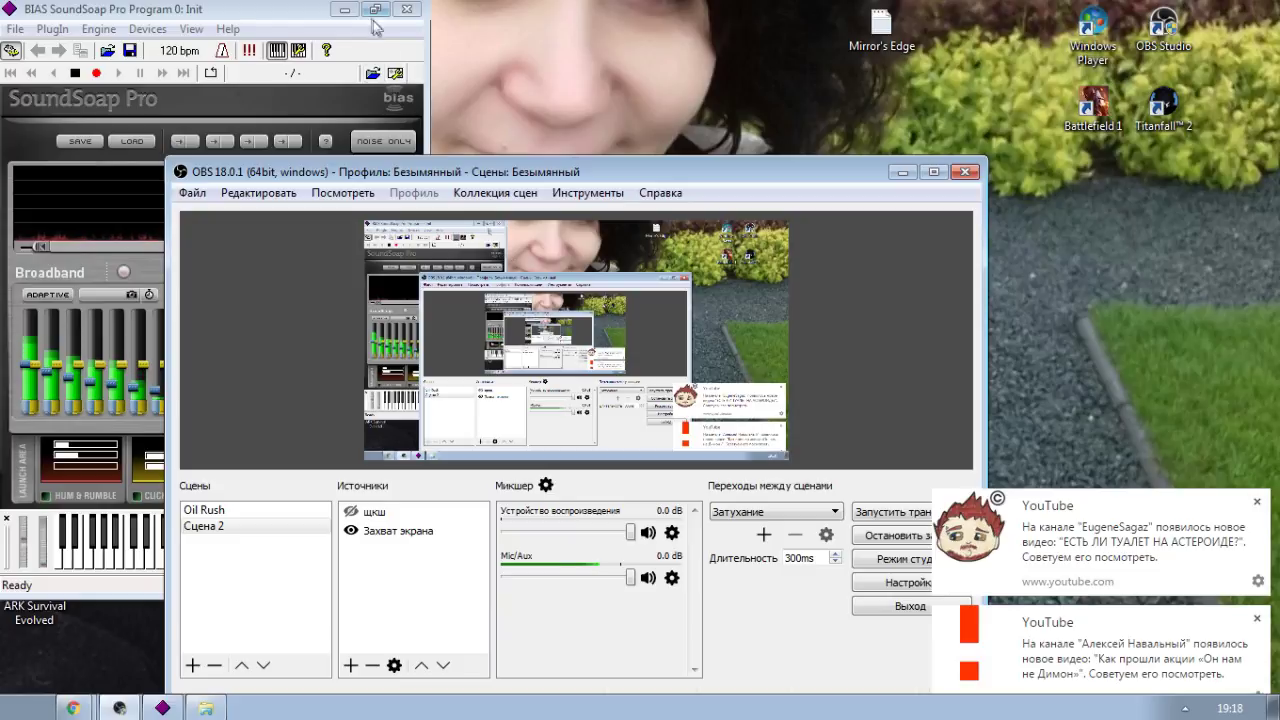
- Minimize SoundSoap Pro to uncover the desktop and permanently empty the Recycle Bin
{"action": "left_click", "coordinate": [344, 9]}
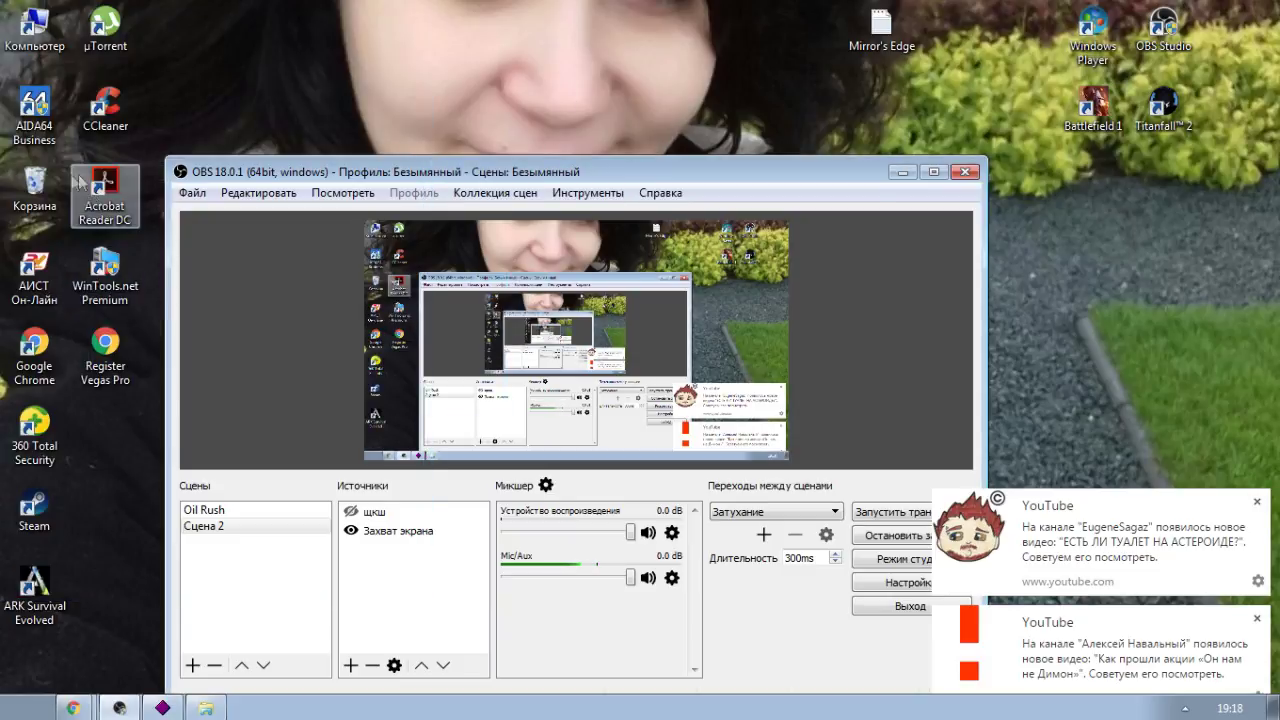
{"action": "right_click", "coordinate": [46, 183]}
{"action": "left_click", "coordinate": [88, 216]}
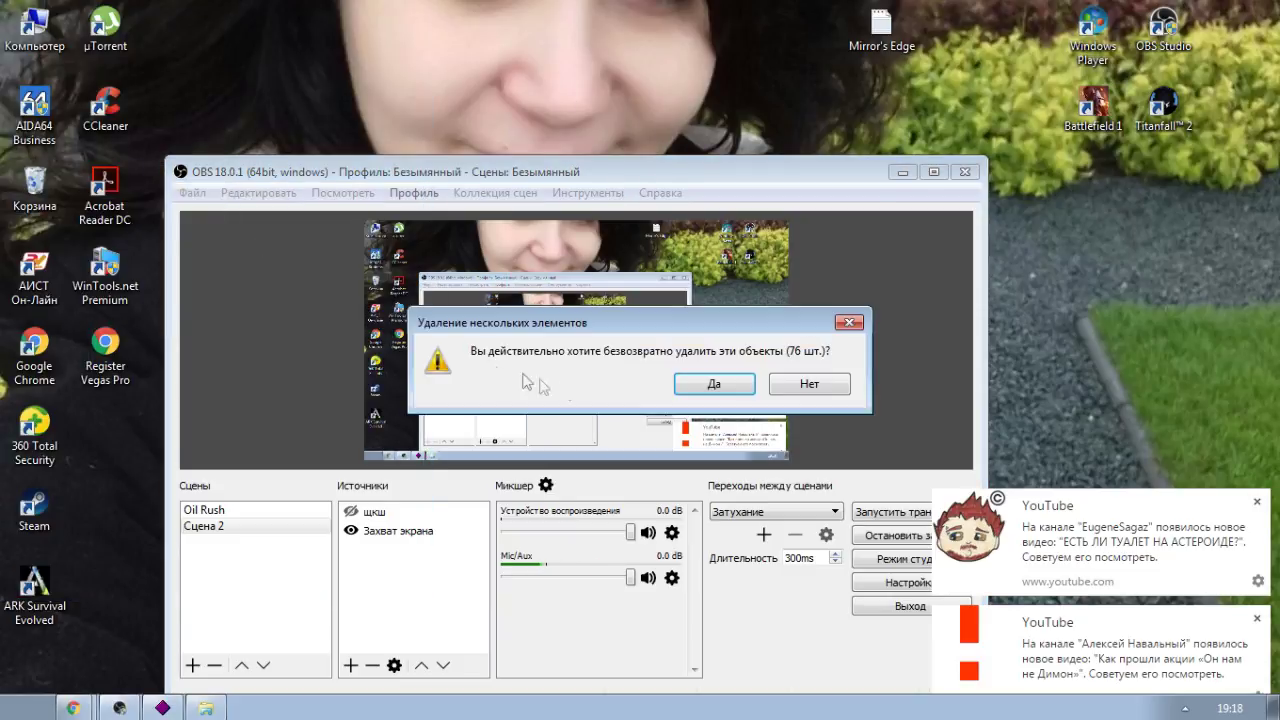
{"action": "left_click", "coordinate": [714, 386]}
- Launch CCleaner, decline its update, and scan the registry for problems with all integrity categories included
{"action": "right_click", "coordinate": [109, 115]}
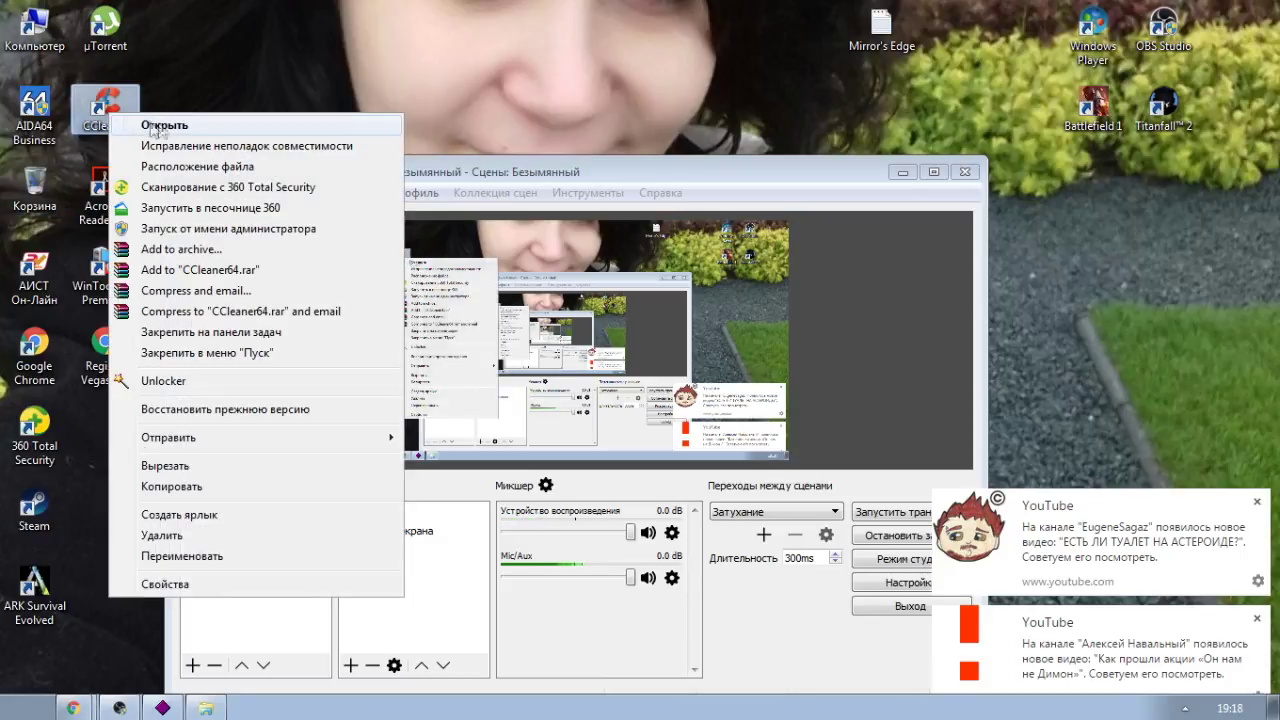
{"action": "left_click", "coordinate": [182, 128]}
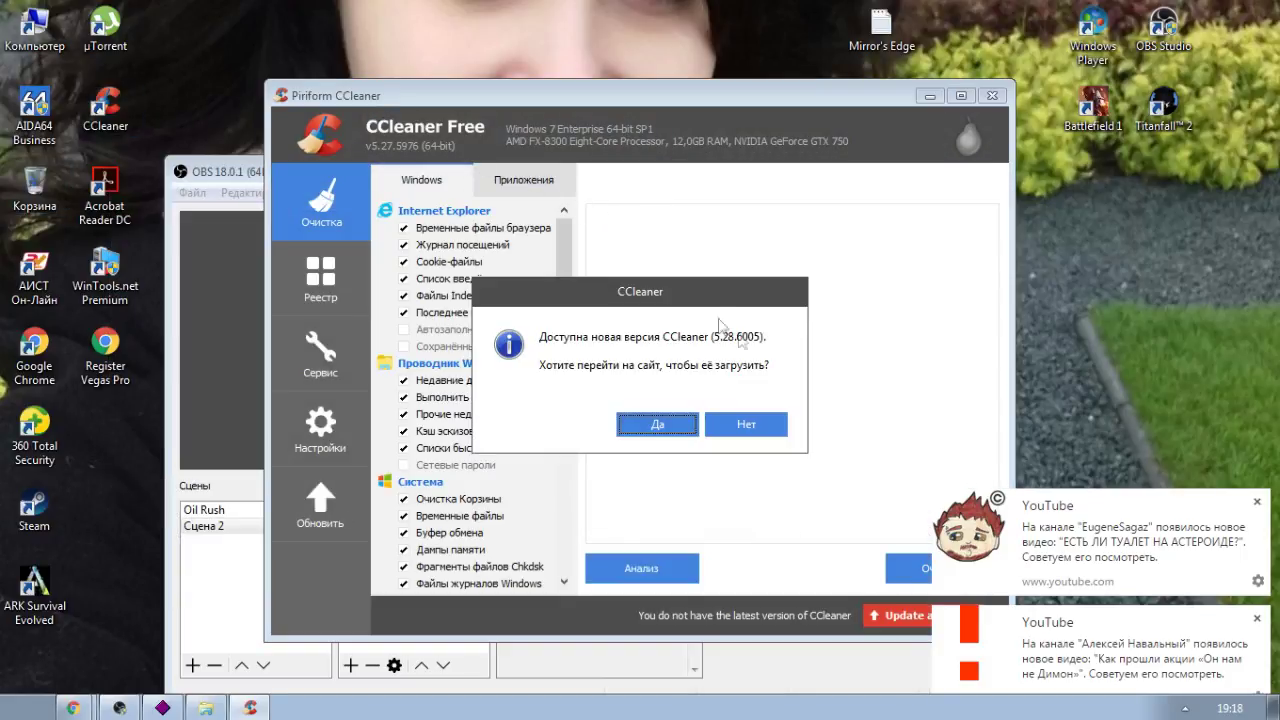
{"action": "left_click", "coordinate": [772, 430]}
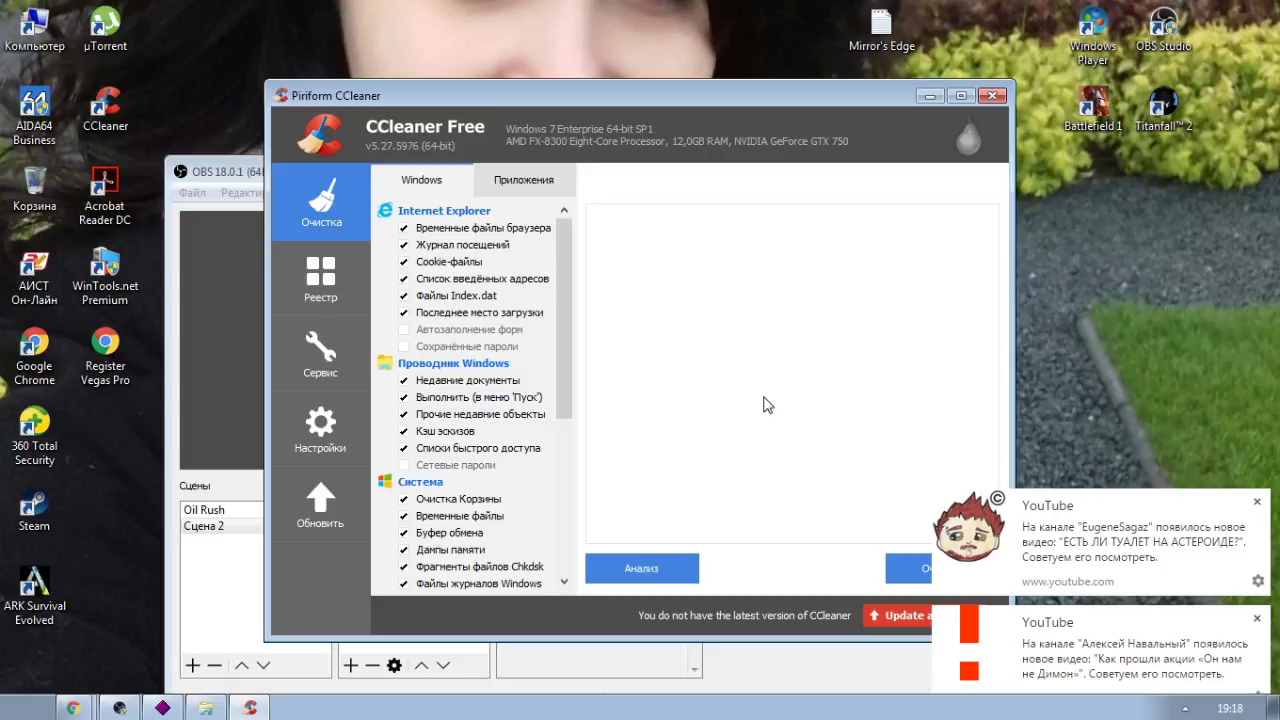
{"action": "left_click", "coordinate": [321, 275]}
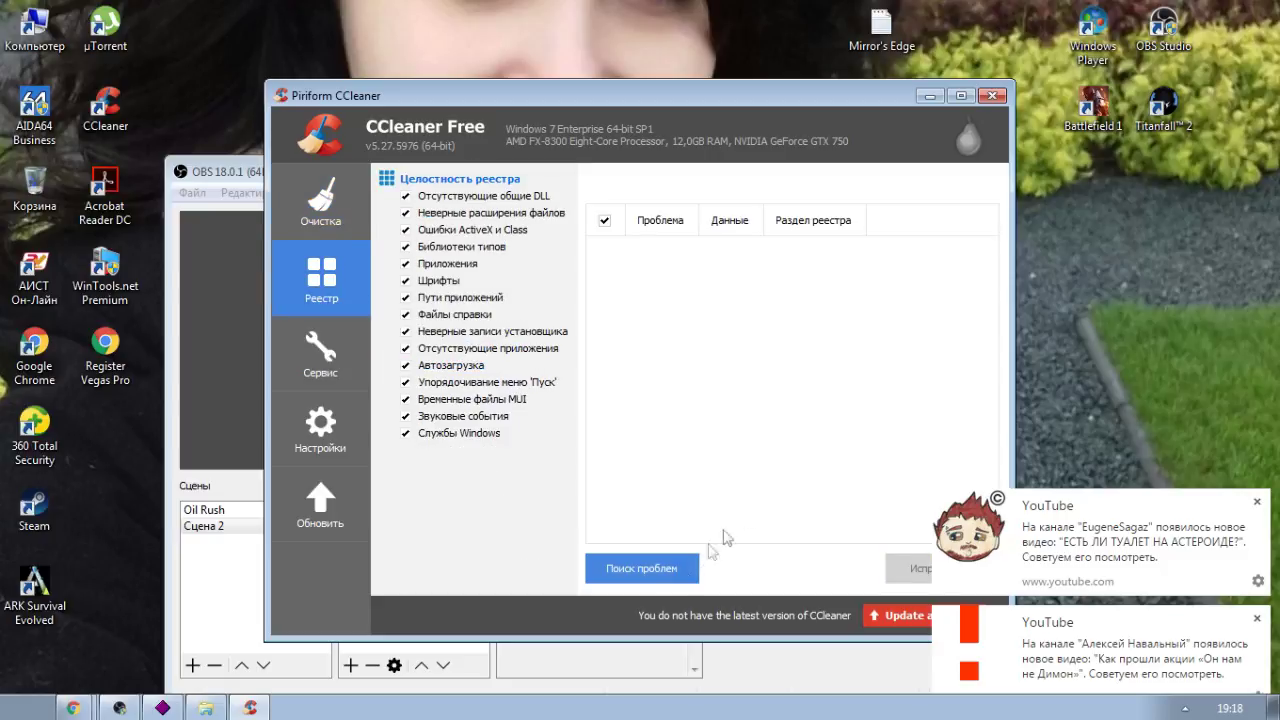
{"action": "left_click", "coordinate": [666, 574]}
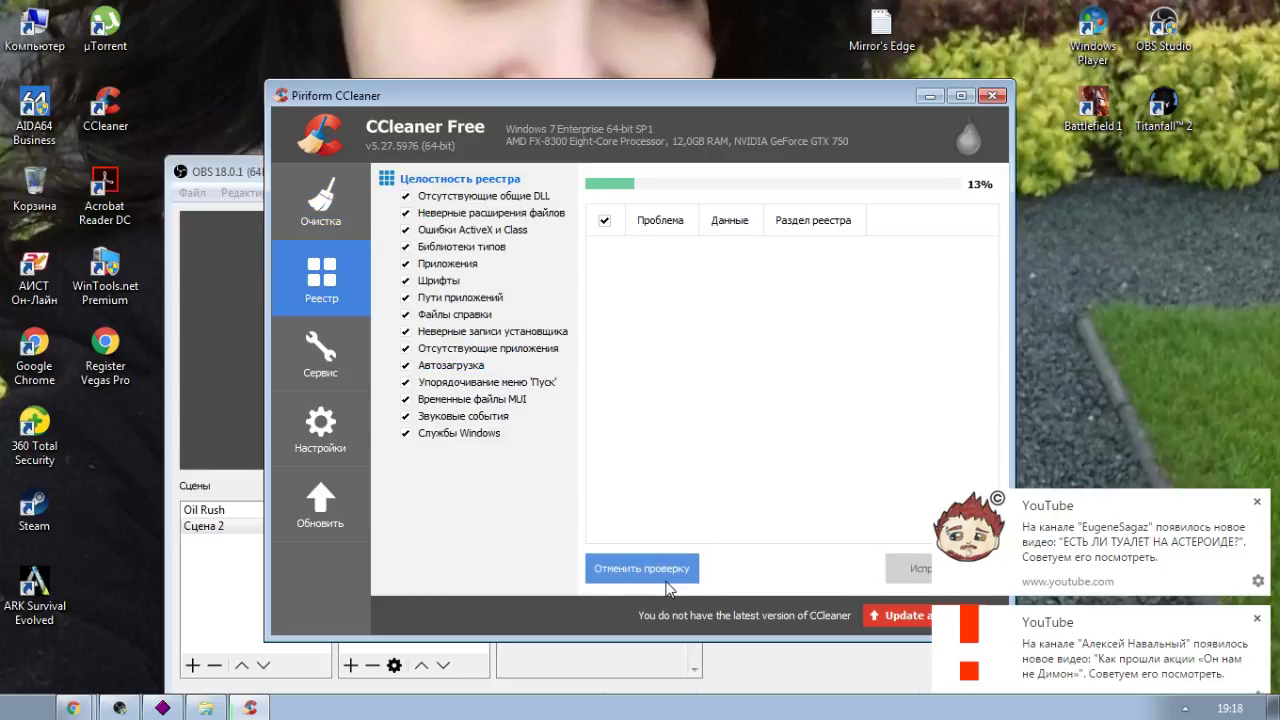
{"action": "left_click_drag", "start_coordinate": [846, 98], "coordinate": [782, 68]}
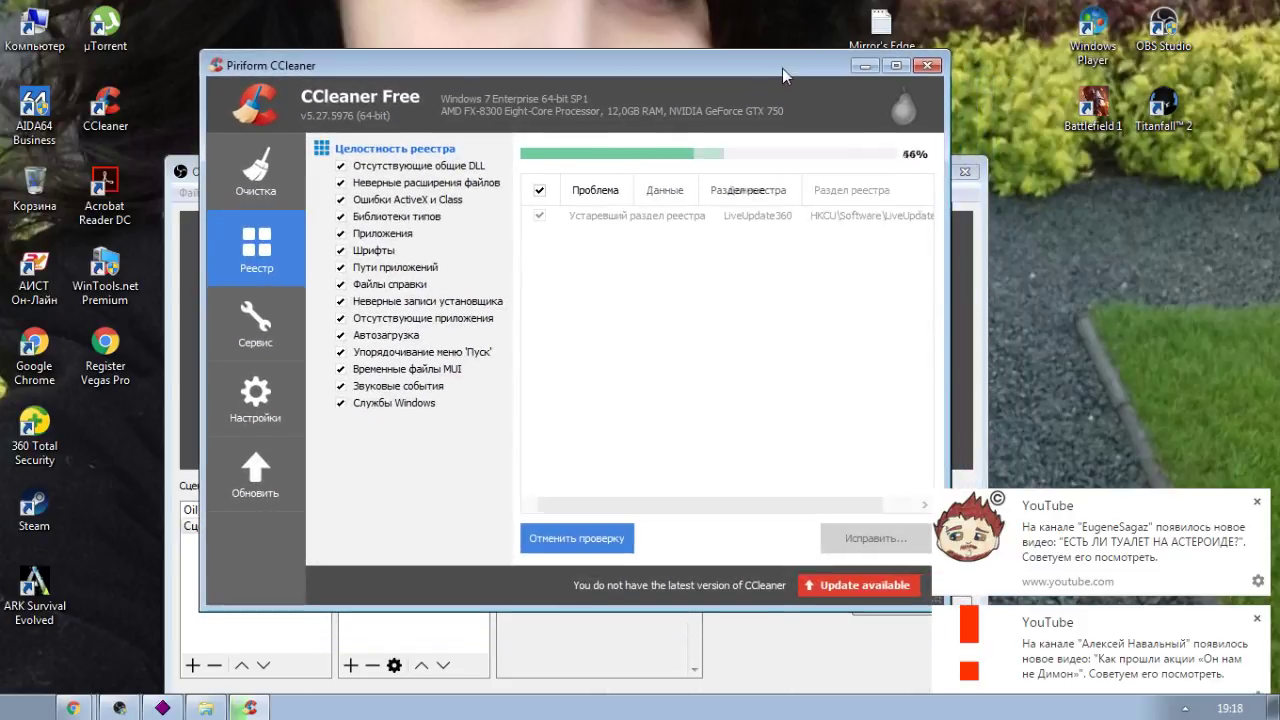
{"action": "left_click_drag", "start_coordinate": [926, 270], "coordinate": [943, 385]}
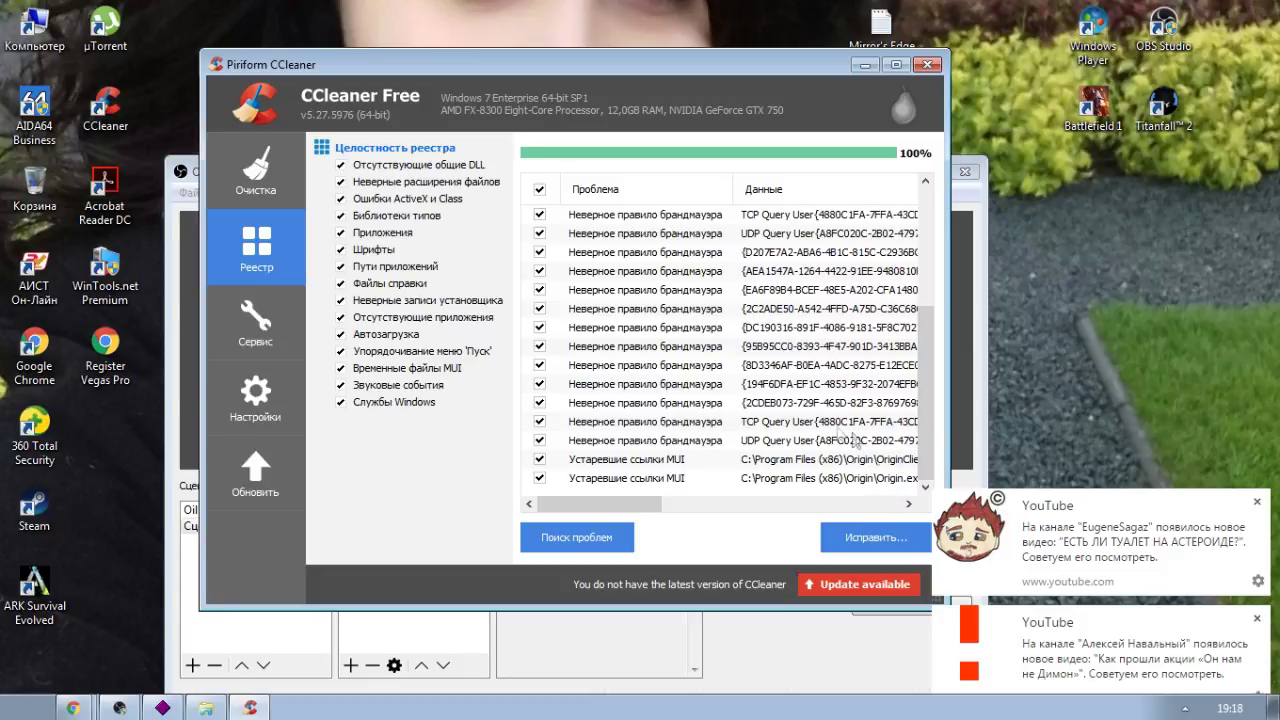
- Fix all checked registry problems without saving a backup, and close CCleaner
{"action": "left_click", "coordinate": [856, 545]}
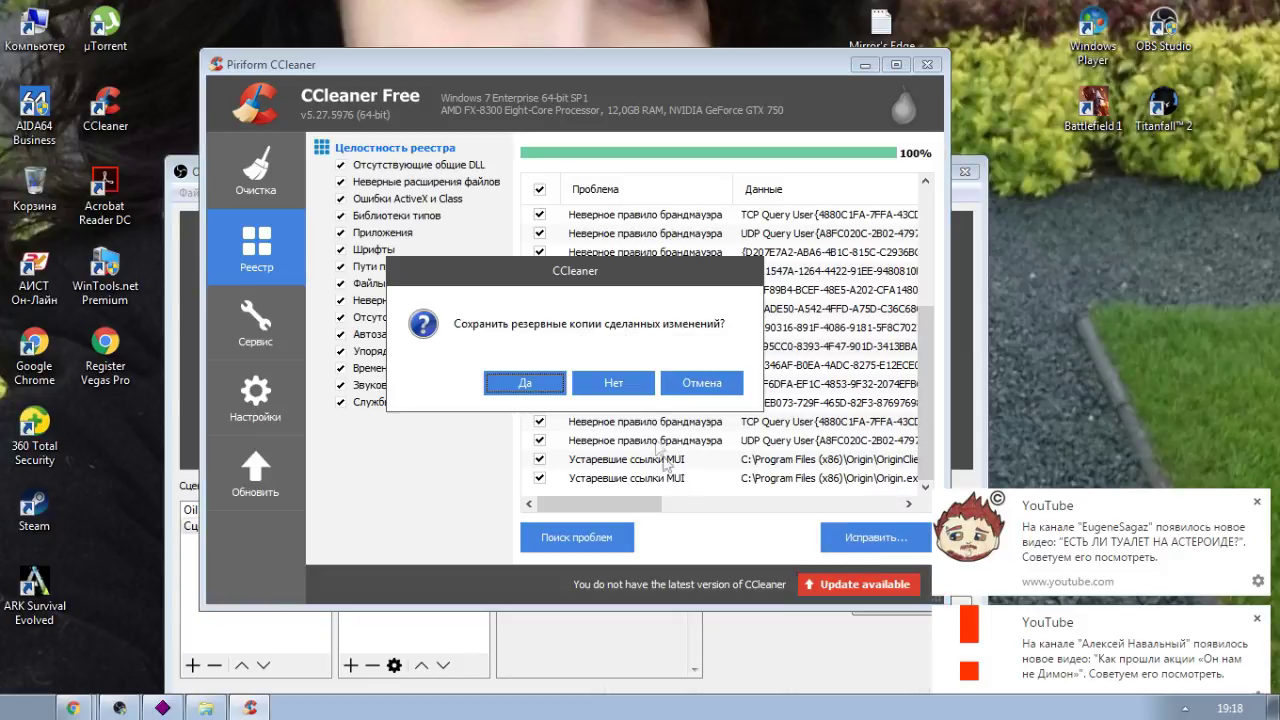
{"action": "left_click", "coordinate": [628, 385]}
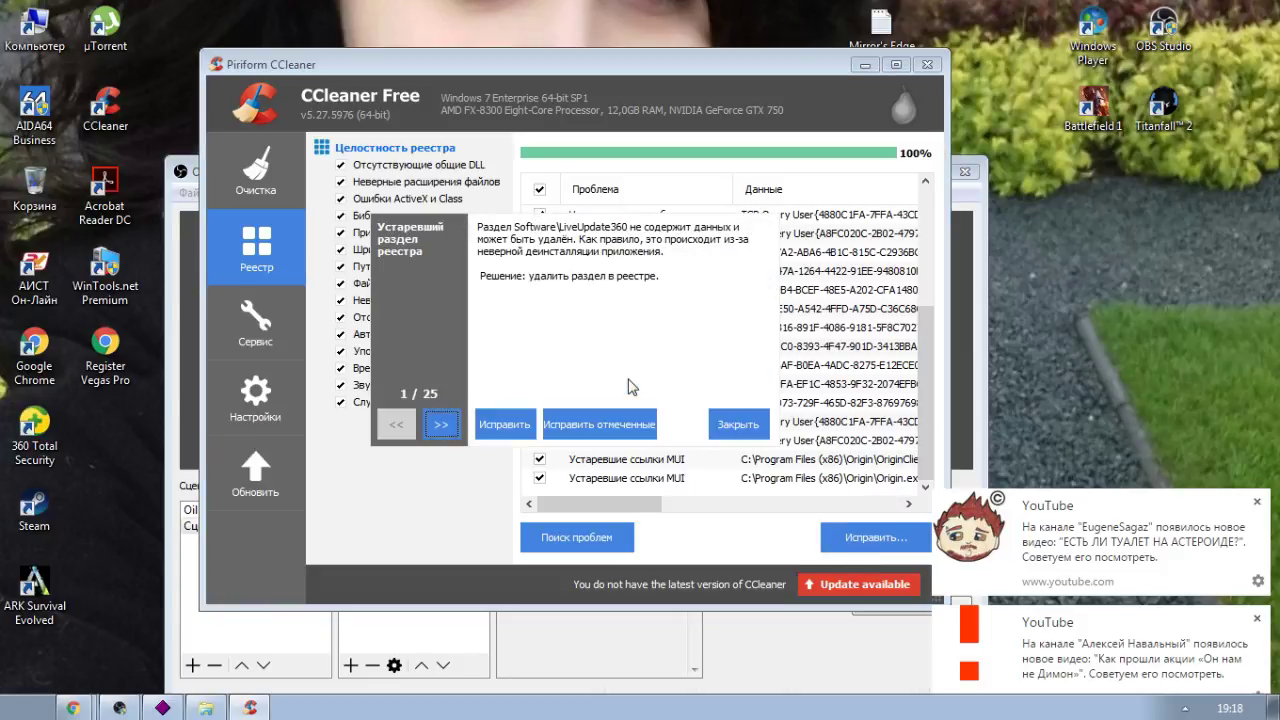
{"action": "left_click", "coordinate": [510, 440]}
{"action": "left_click", "coordinate": [508, 440]}
{"action": "left_click", "coordinate": [588, 438]}
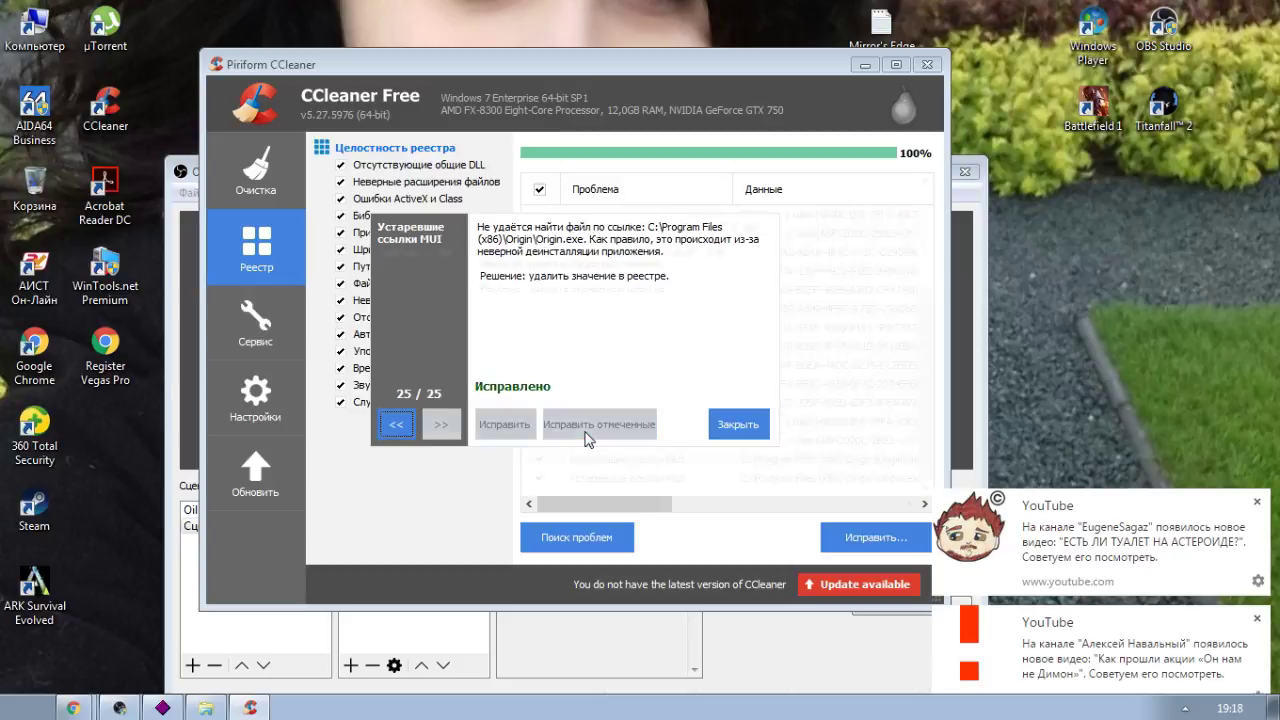
{"action": "left_click", "coordinate": [726, 425]}
{"action": "left_click", "coordinate": [927, 64]}
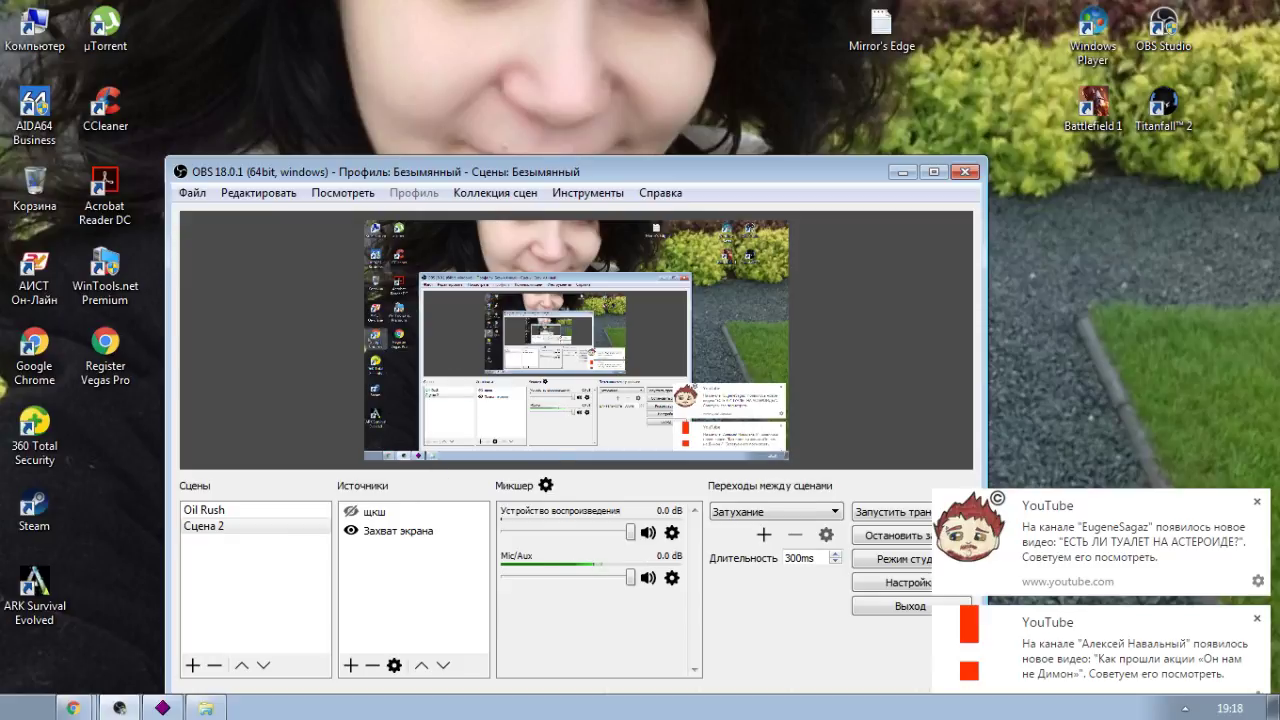
- Open the properties of the щкш source in OBS, dismiss the Origin download prompt in Chrome and run the downloaded Origin installer
{"action": "double_click", "coordinate": [368, 512]}
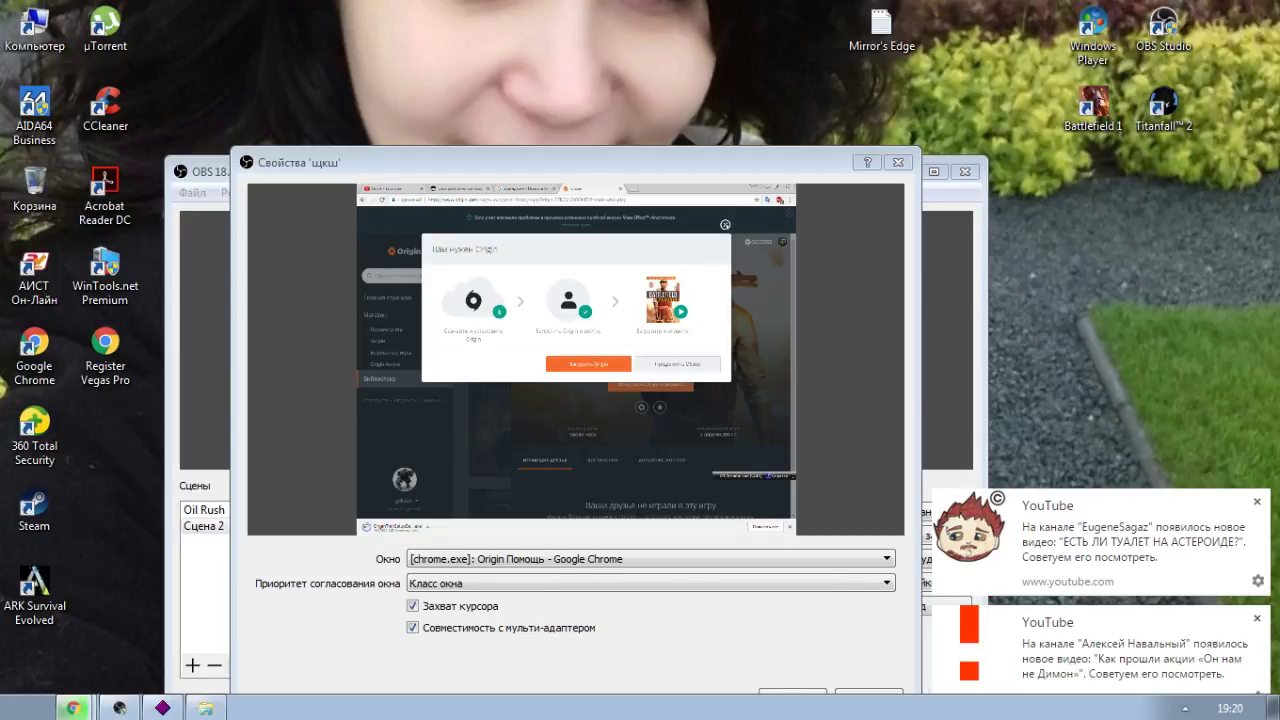
{"action": "key", "text": "Escape"}
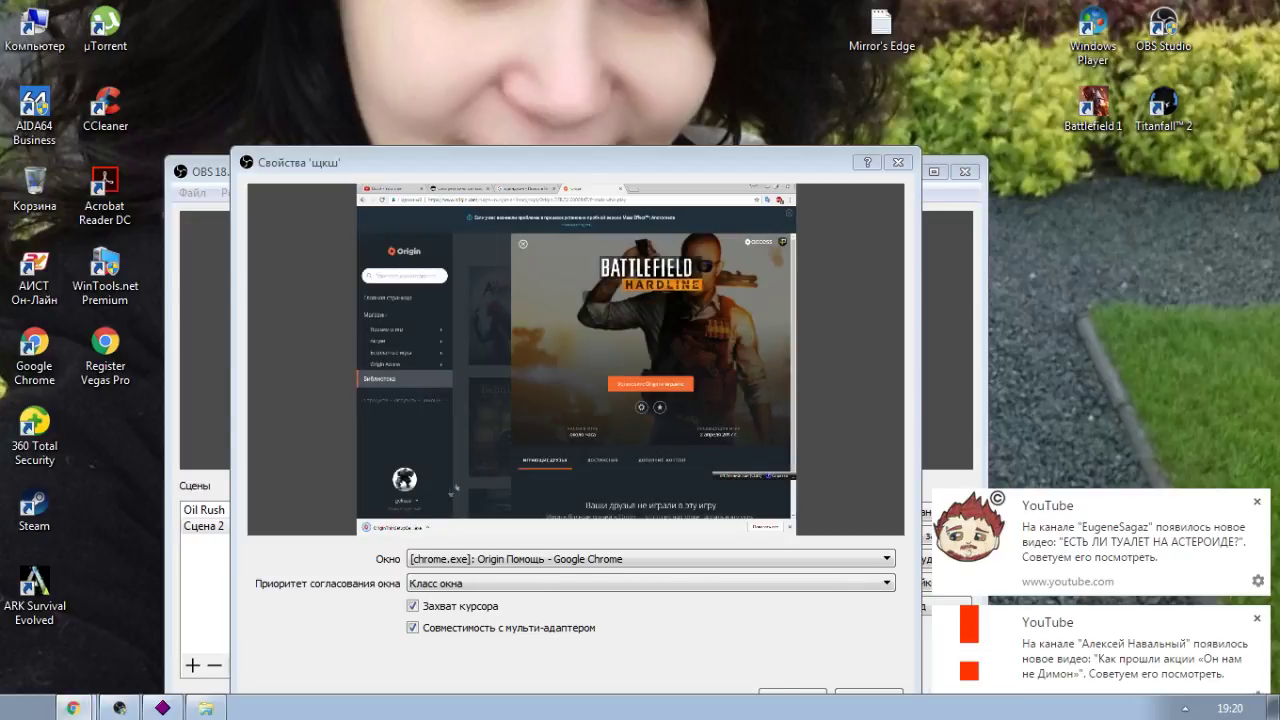
{"action": "left_click", "coordinate": [395, 527]}
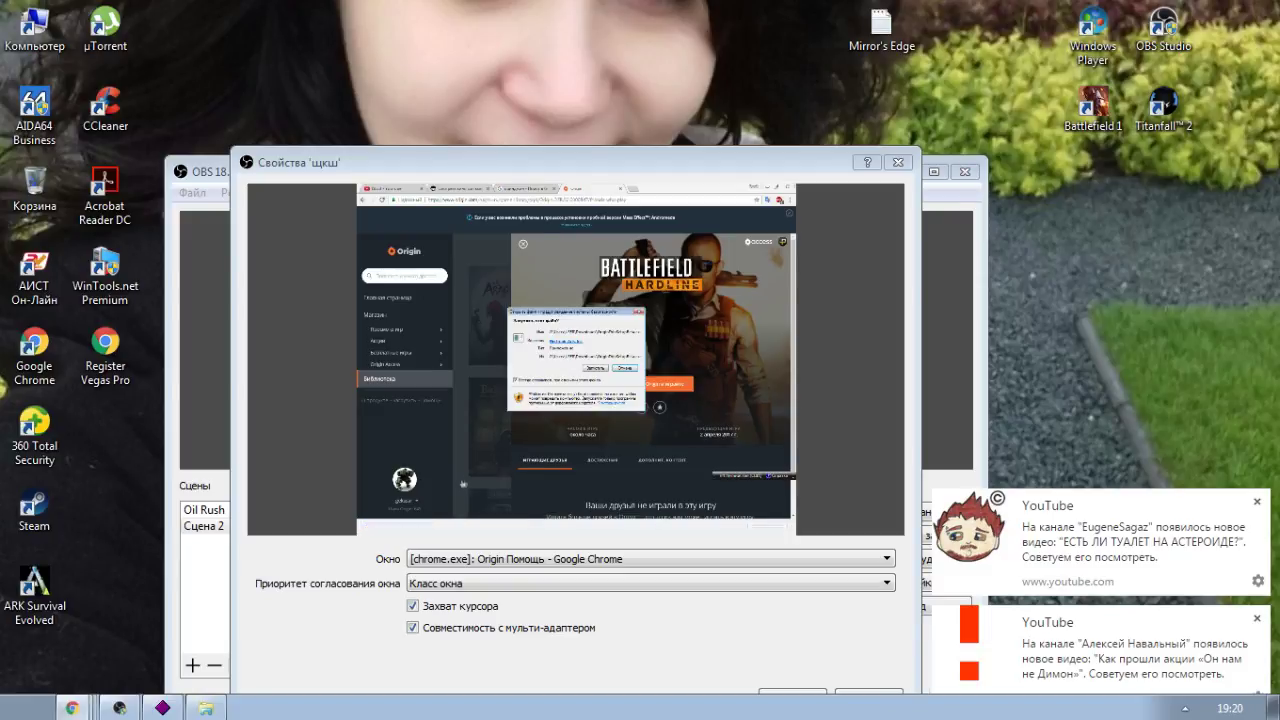
{"action": "left_click", "coordinate": [595, 368]}
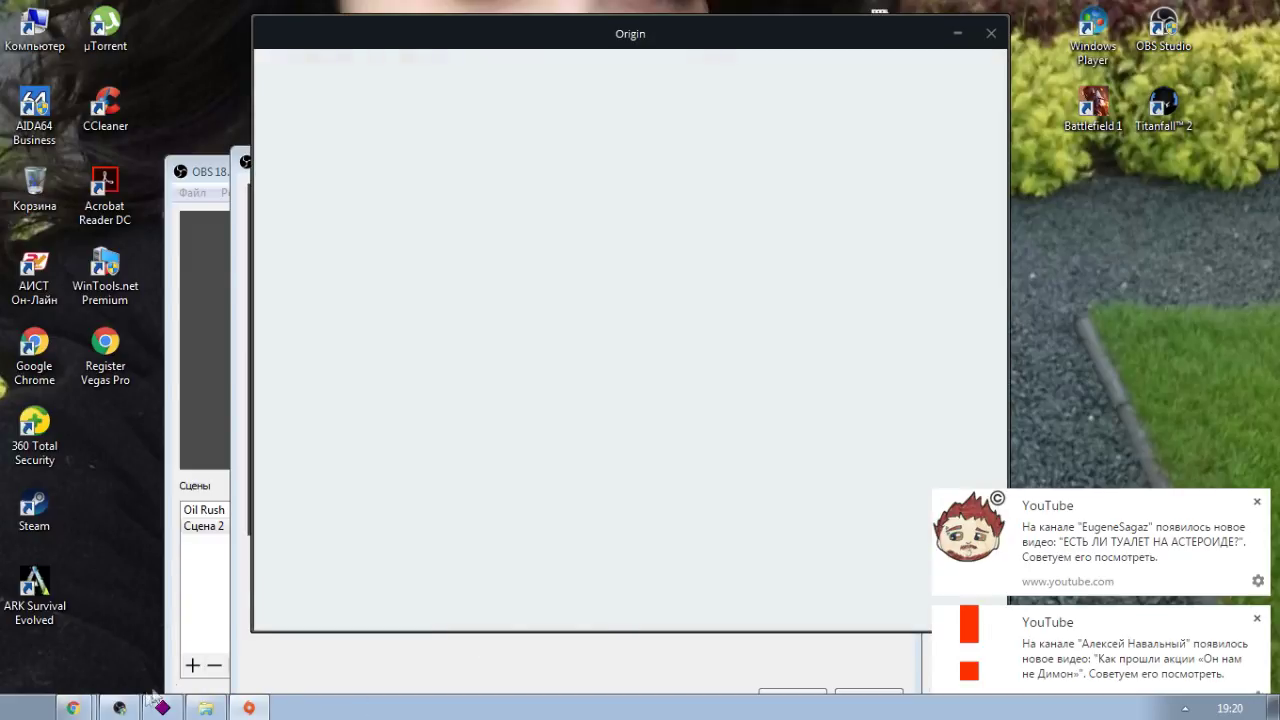
- Return to OBS, cancel the щкш source properties and select the Захват экрана source
{"action": "left_click", "coordinate": [119, 708]}
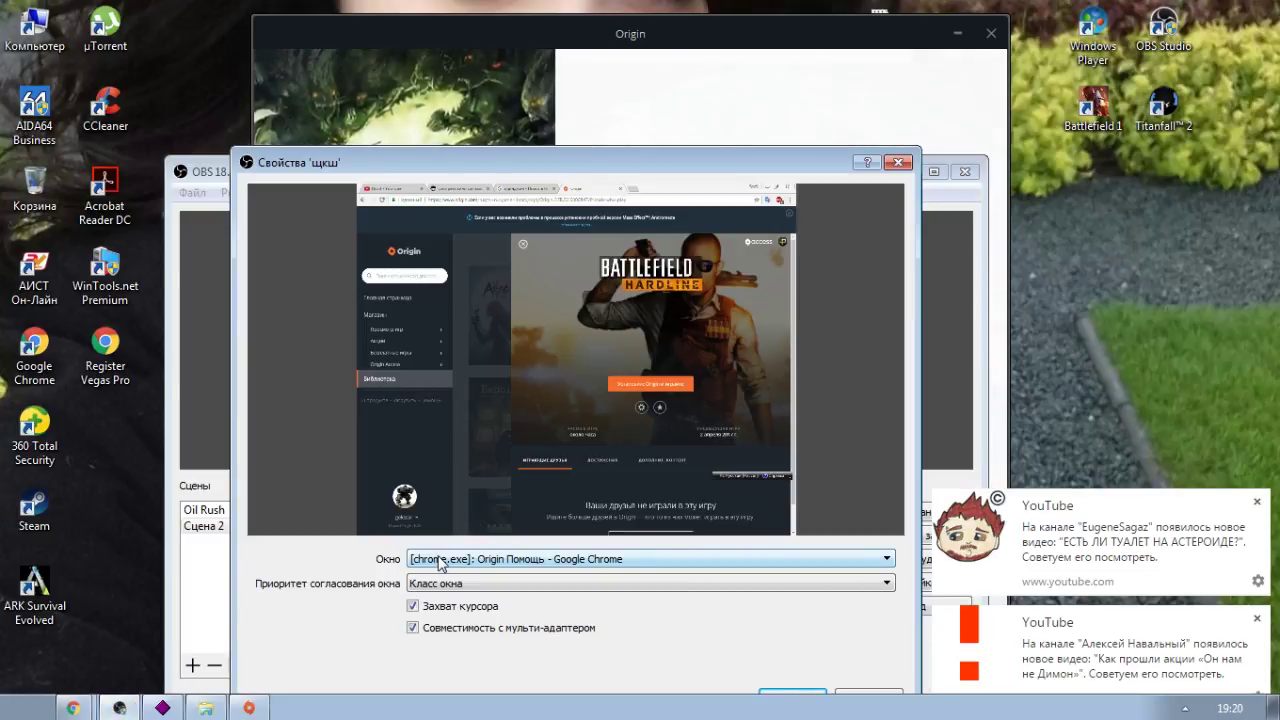
{"action": "left_click", "coordinate": [895, 163]}
{"action": "left_click", "coordinate": [726, 462]}
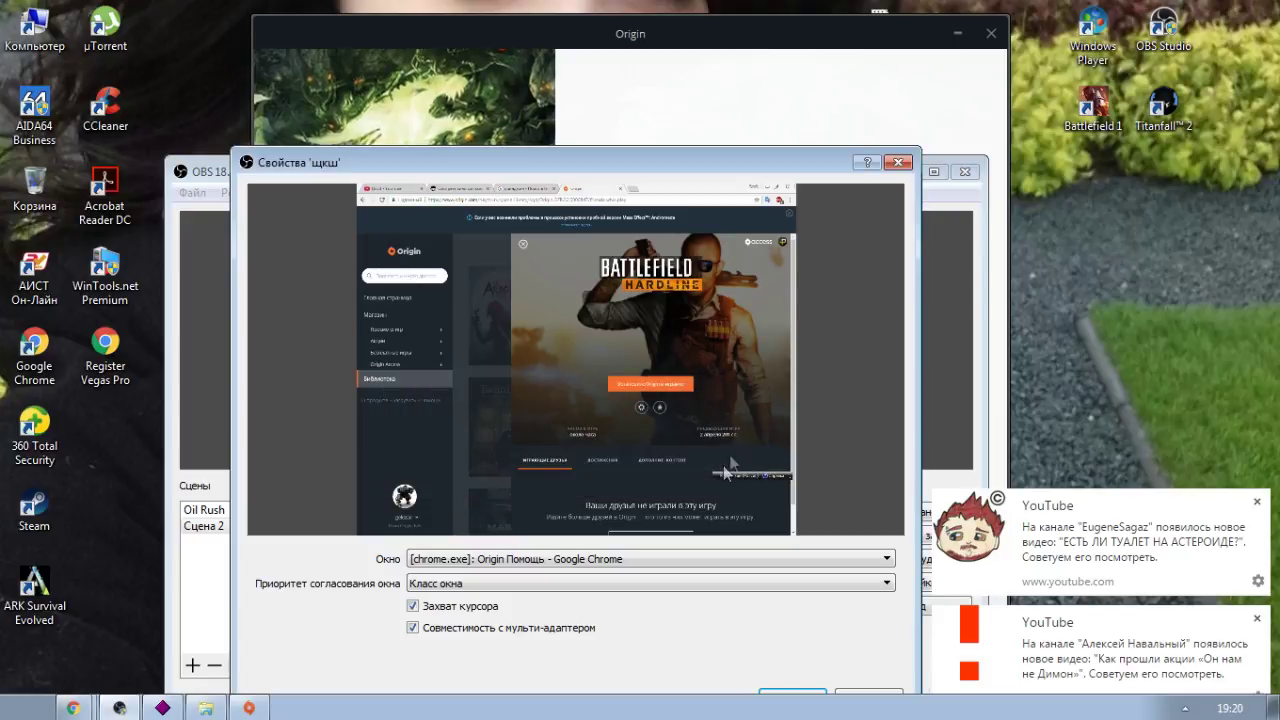
{"action": "left_click", "coordinate": [876, 694]}
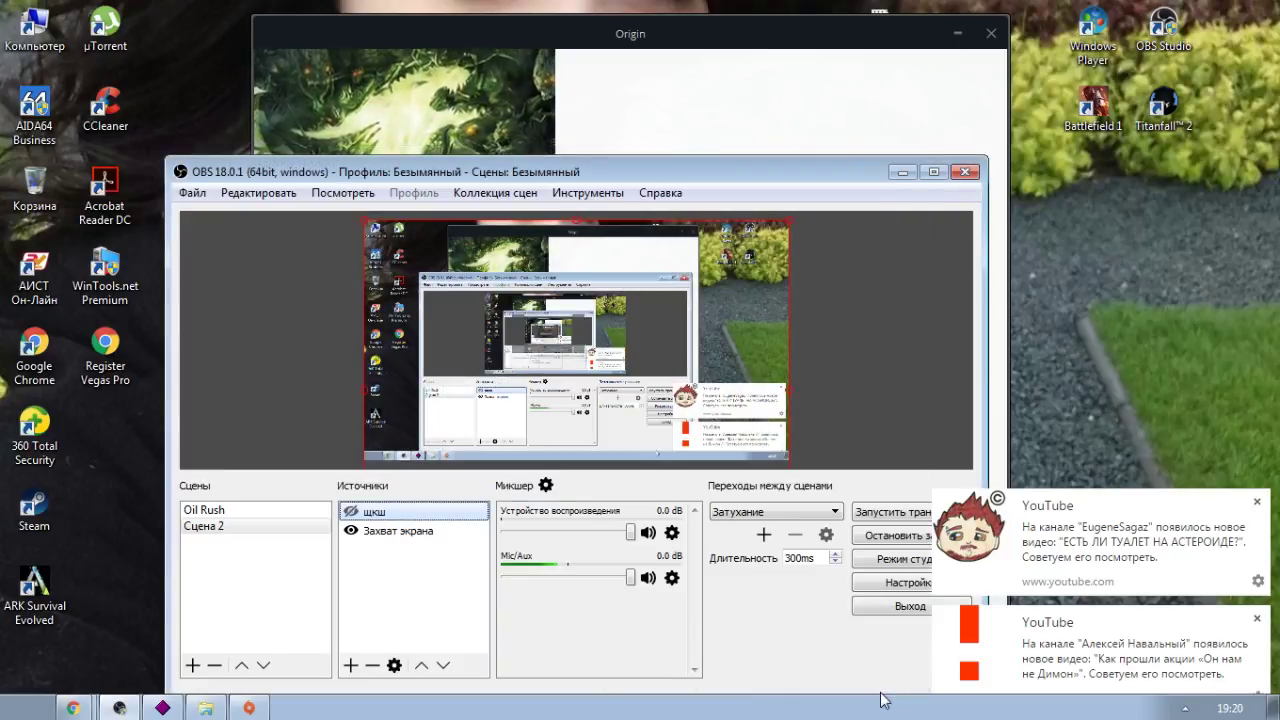
{"action": "left_click", "coordinate": [378, 533]}
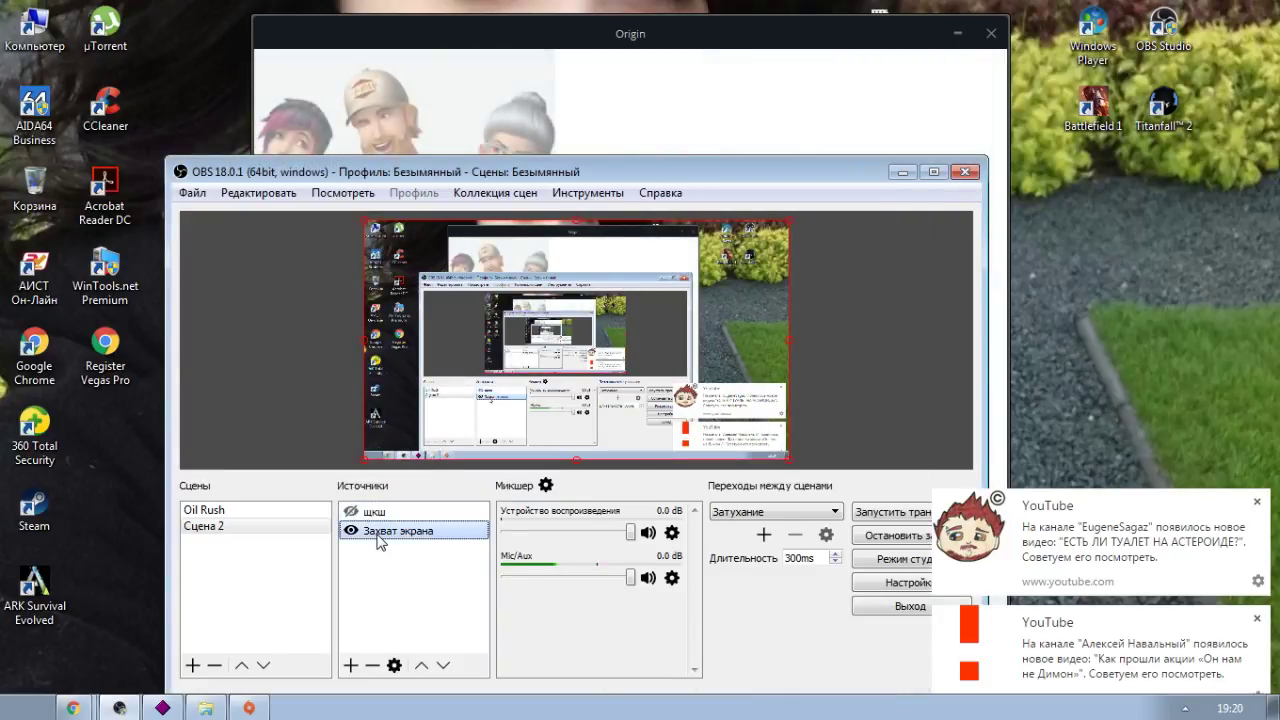
- Start the Origin installation to C:\Program Files (x86)\Origin with all options kept checked and the license agreement accepted
{"action": "left_click", "coordinate": [835, 72]}
{"action": "left_click", "coordinate": [778, 462]}
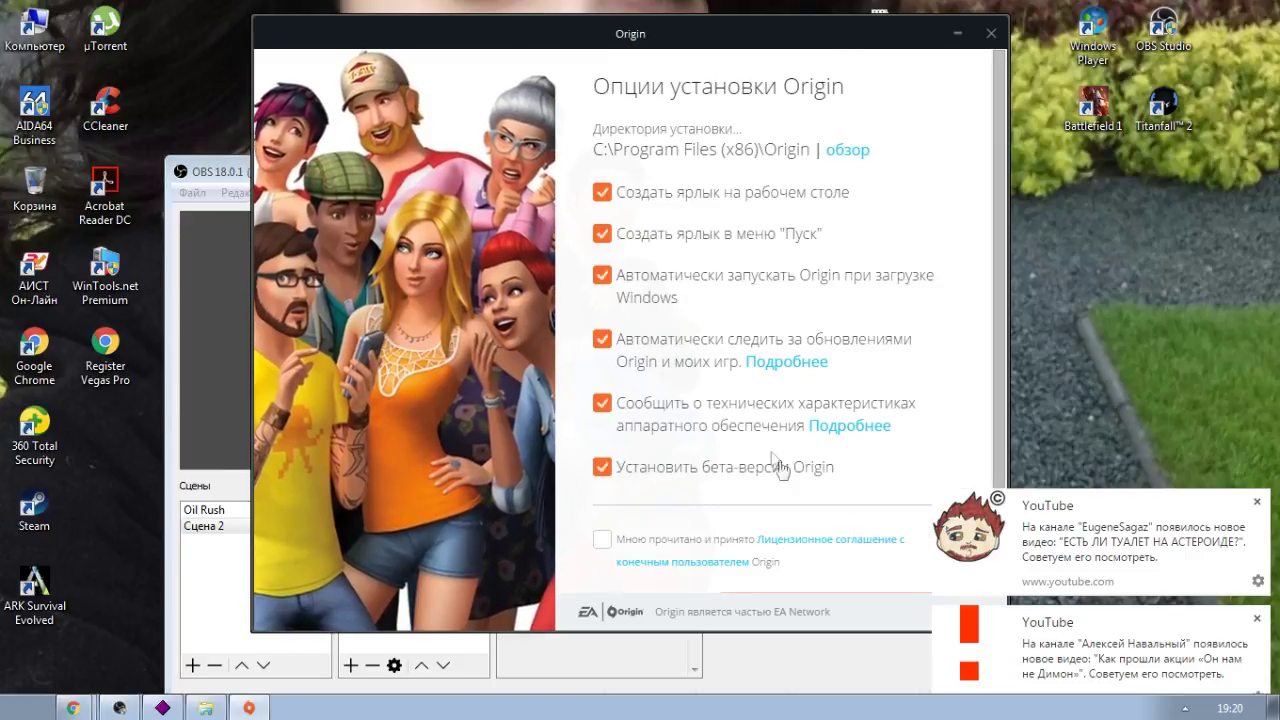
{"action": "left_click", "coordinate": [601, 539]}
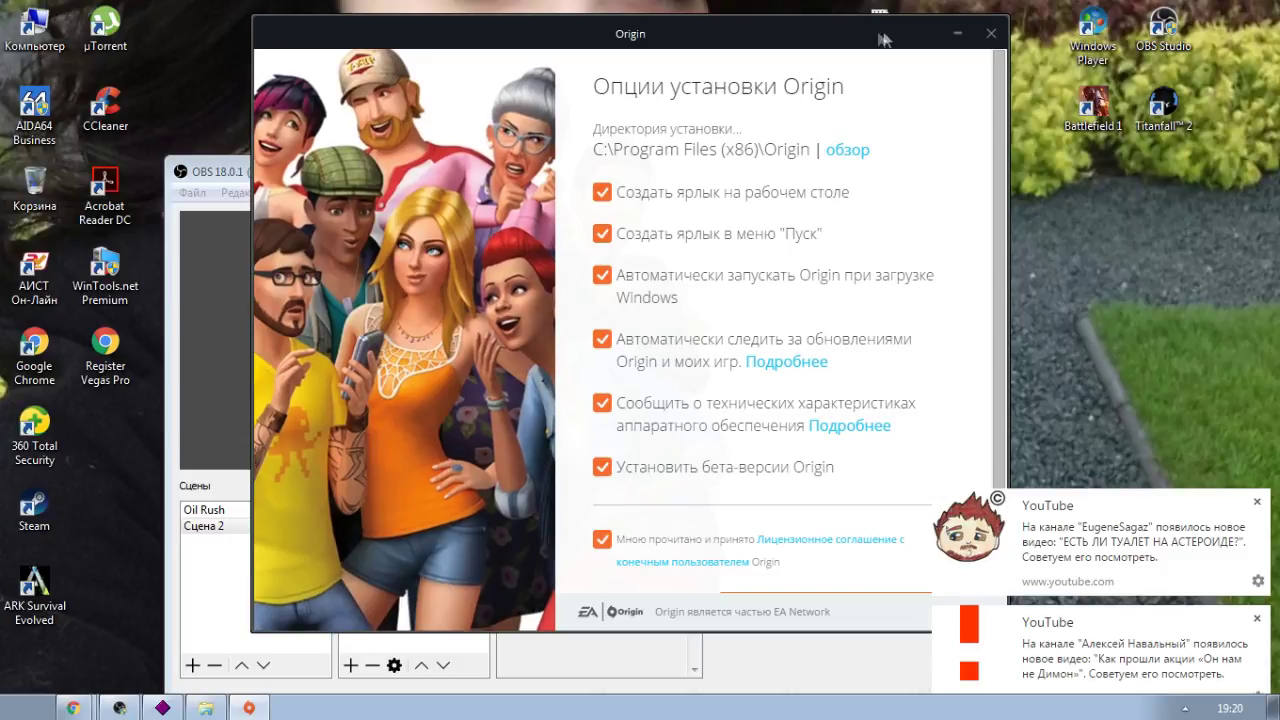
{"action": "left_click_drag", "start_coordinate": [883, 38], "coordinate": [780, 24]}
{"action": "scroll", "coordinate": [895, 379], "scroll_direction": "down", "scroll_amount": 2}
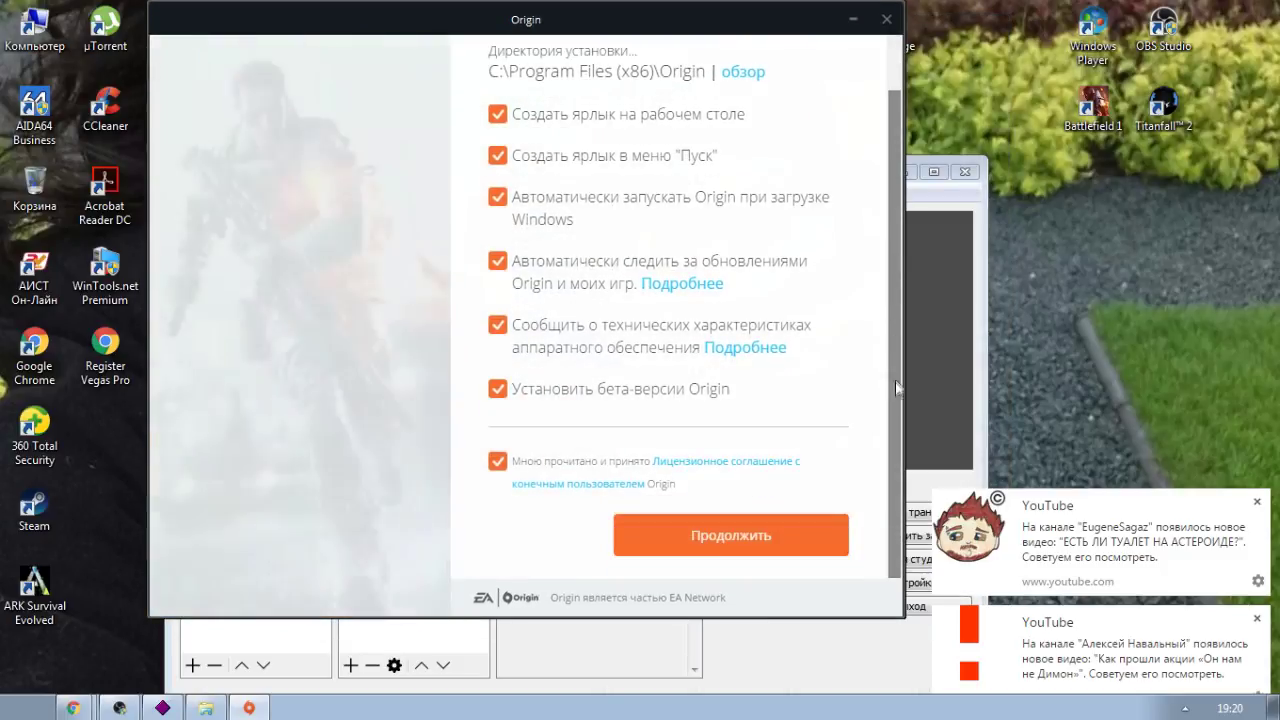
{"action": "left_click", "coordinate": [746, 541]}
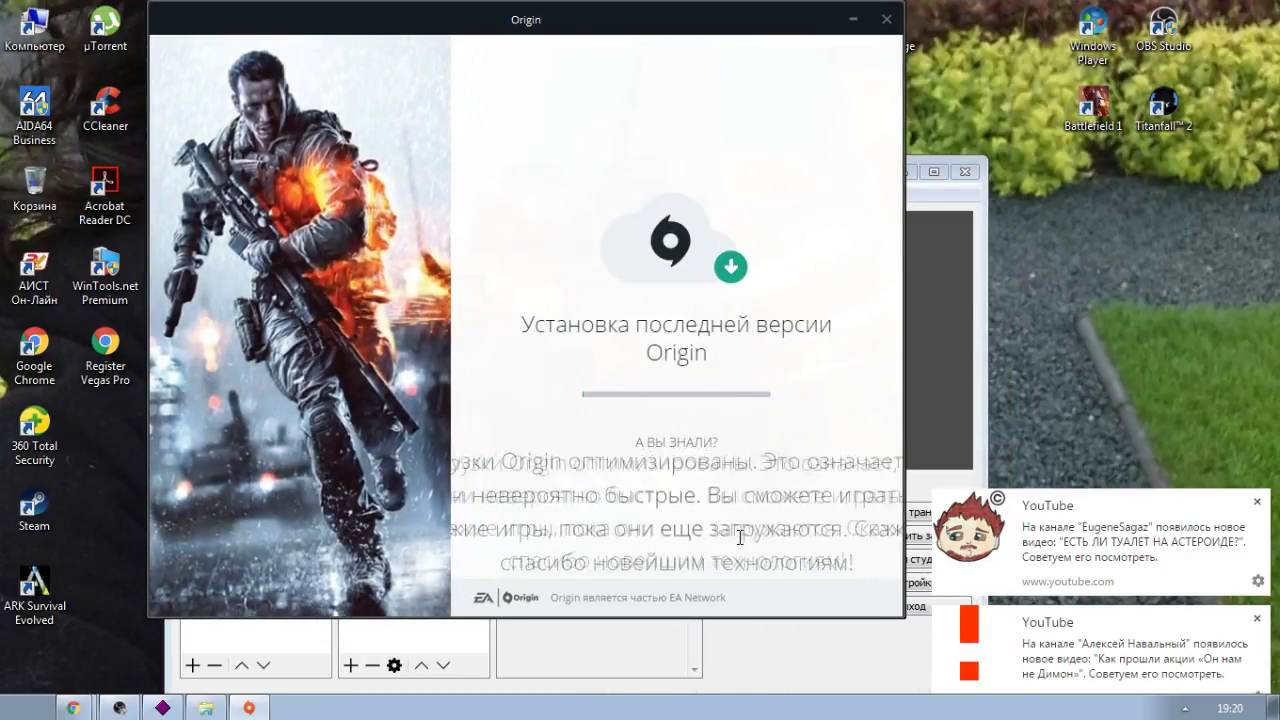